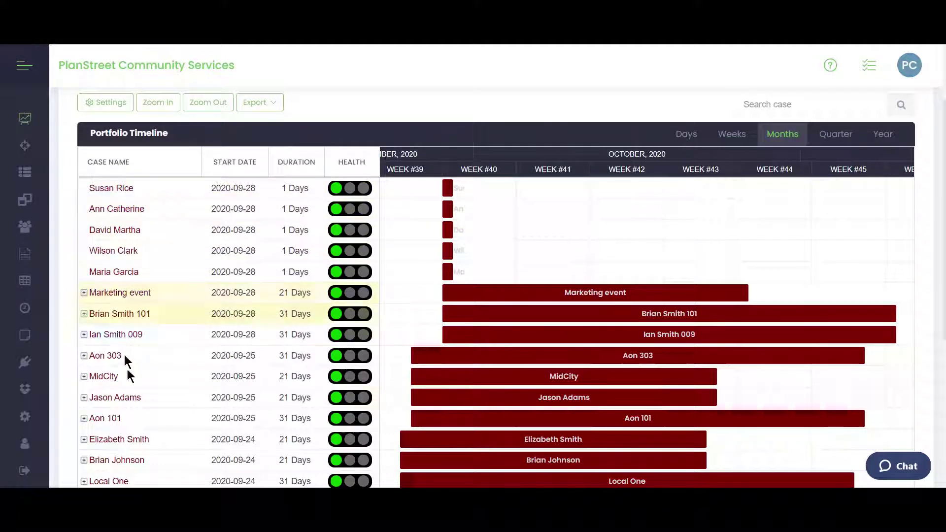
Switch the portfolio timeline to week view, then back to month view
{"action": "mouse_move", "coordinate": [119, 424]}
{"action": "scroll", "coordinate": [120, 423], "scroll_direction": "down", "scroll_amount": 2}
{"action": "scroll", "coordinate": [184, 297], "scroll_direction": "up", "scroll_amount": 4}
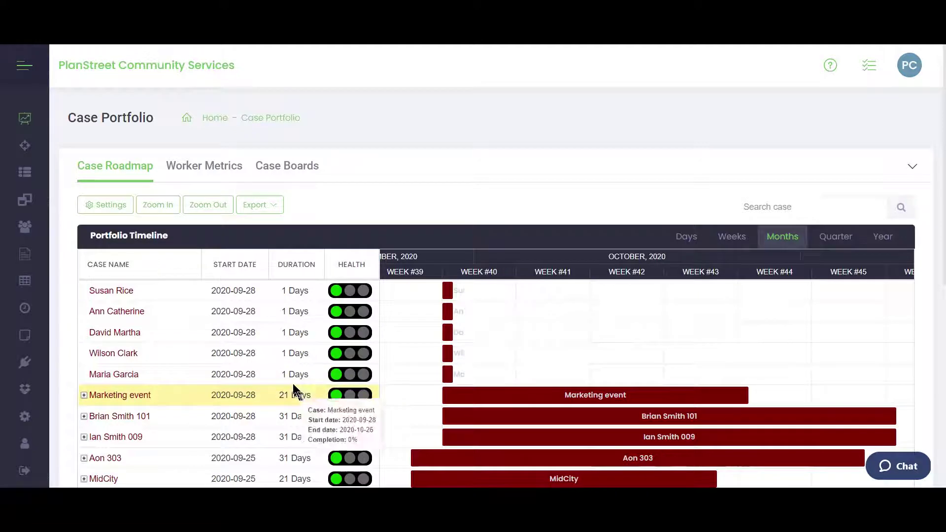
{"action": "scroll", "coordinate": [251, 378], "scroll_direction": "down", "scroll_amount": 2}
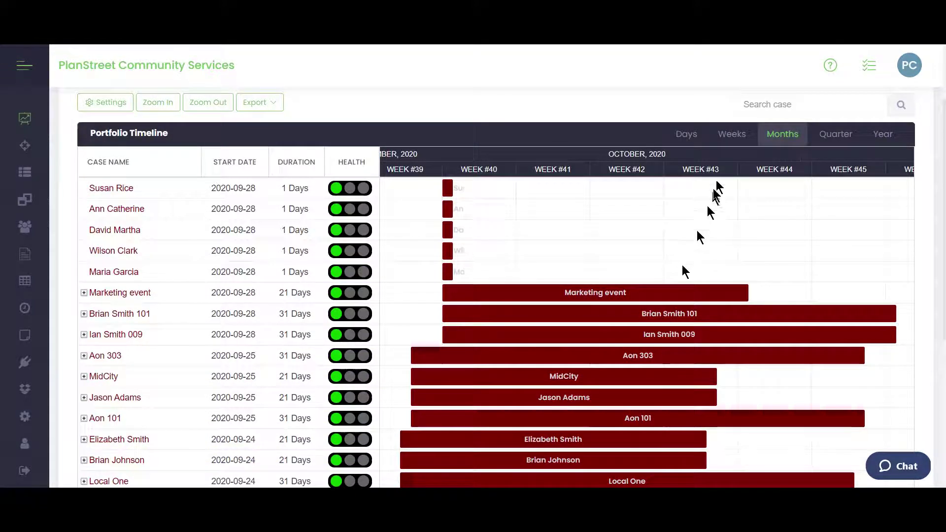
{"action": "left_click", "coordinate": [729, 143]}
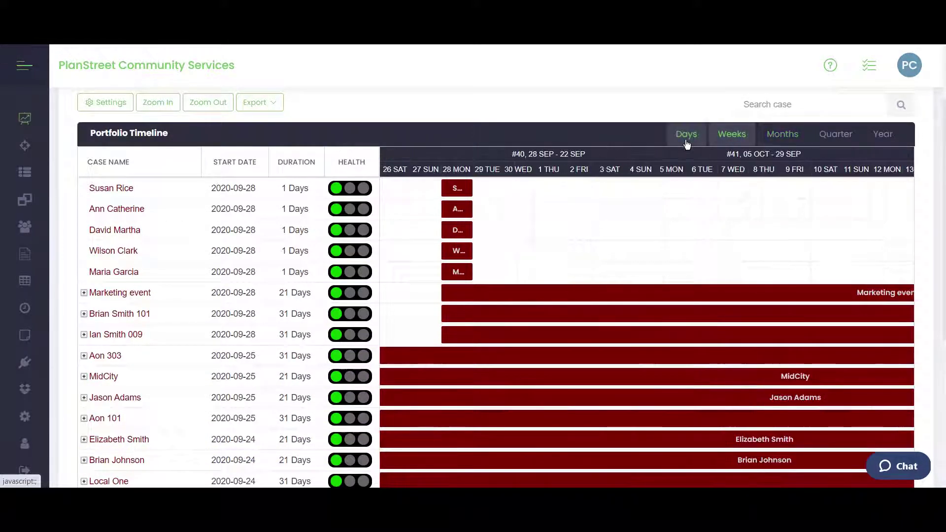
{"action": "left_click", "coordinate": [779, 141]}
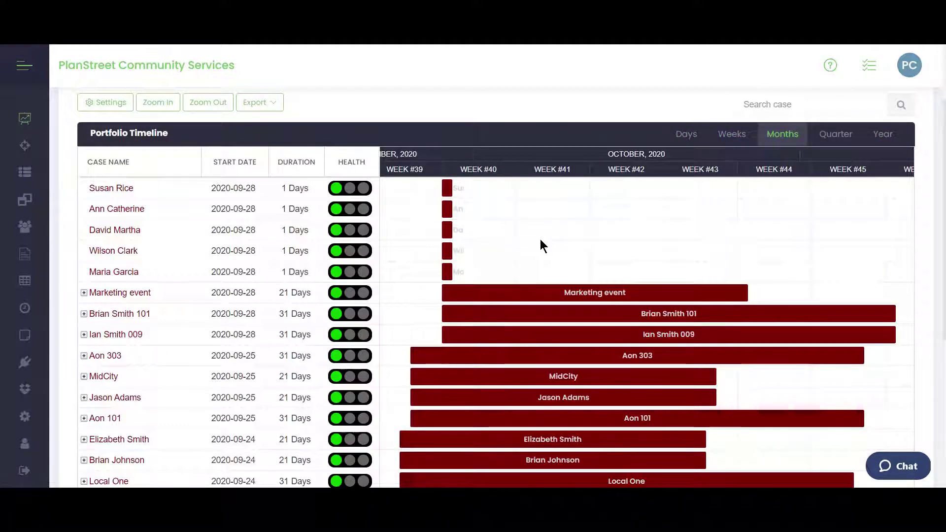
{"action": "scroll", "coordinate": [146, 281], "scroll_direction": "down", "scroll_amount": 2}
{"action": "scroll", "coordinate": [146, 288], "scroll_direction": "down", "scroll_amount": 2}
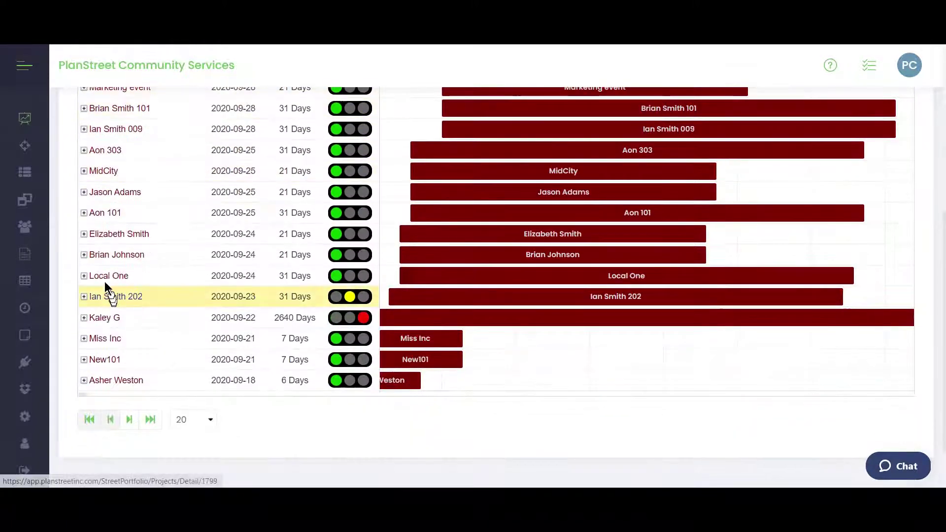
{"action": "left_click", "coordinate": [85, 234]}
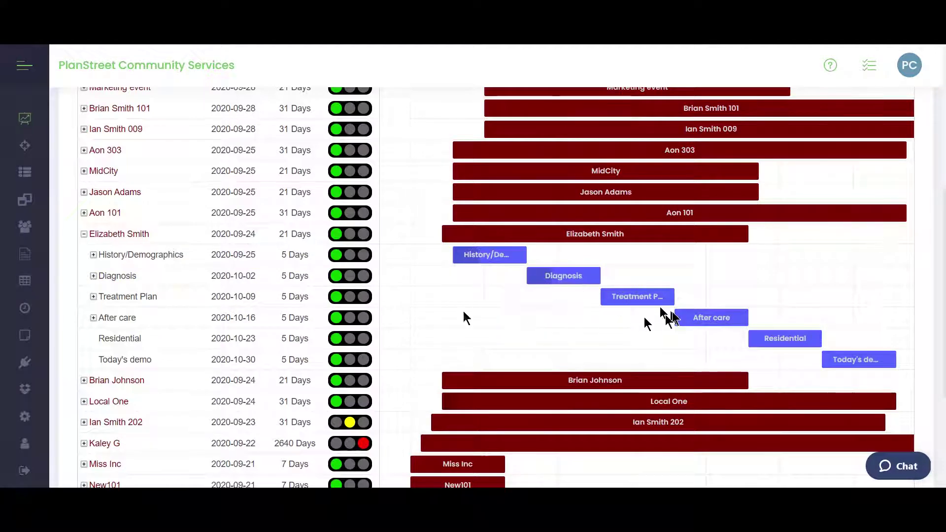
{"action": "left_click", "coordinate": [93, 254]}
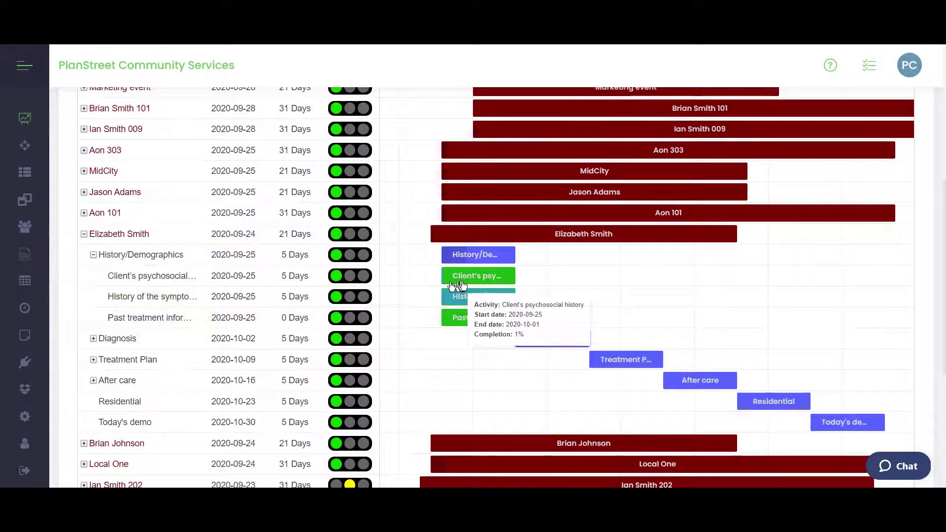
{"action": "mouse_move", "coordinate": [475, 280]}
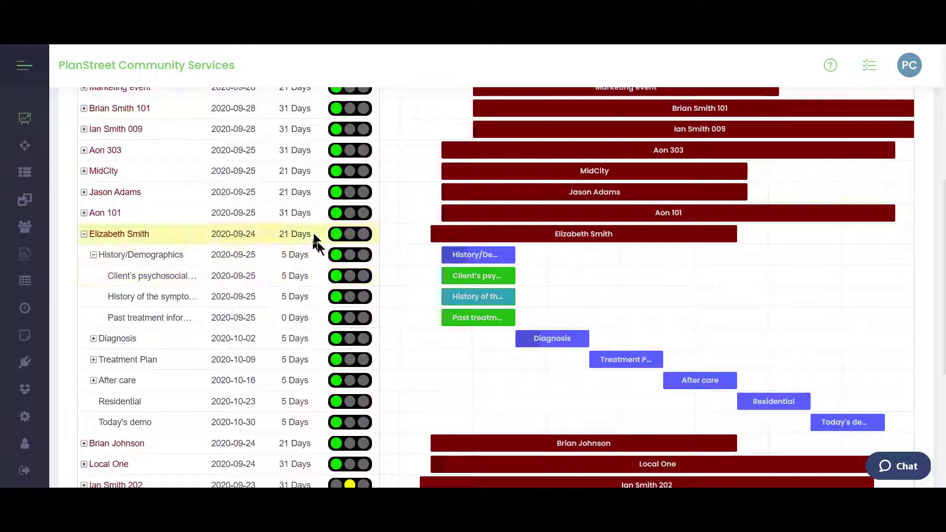
{"action": "mouse_move", "coordinate": [303, 277]}
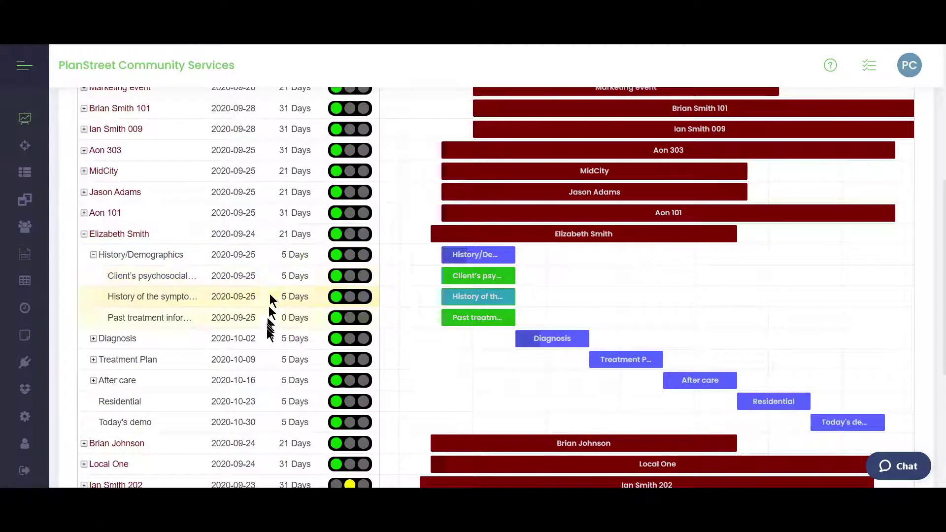
{"action": "scroll", "coordinate": [359, 296], "scroll_direction": "down", "scroll_amount": 2}
{"action": "scroll", "coordinate": [394, 276], "scroll_direction": "up", "scroll_amount": 2}
{"action": "mouse_move", "coordinate": [447, 258]}
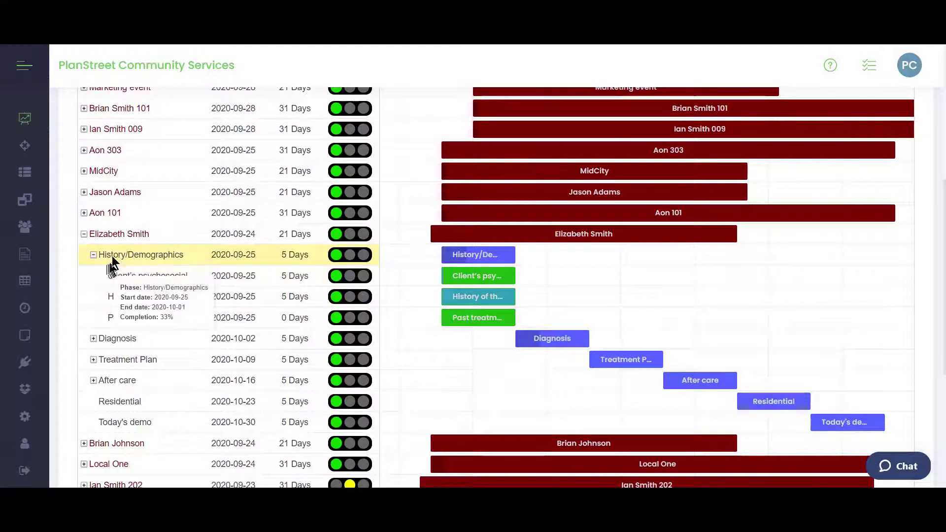
{"action": "left_click", "coordinate": [116, 240]}
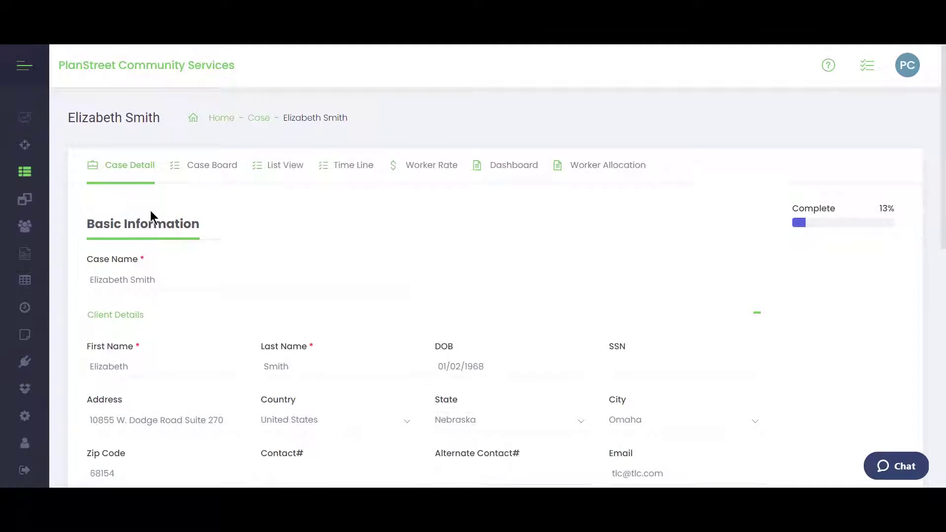
Expand Case Management Details, showing start date 09/24/2020, Green health and one assessment form
{"action": "scroll", "coordinate": [316, 266], "scroll_direction": "down", "scroll_amount": 2}
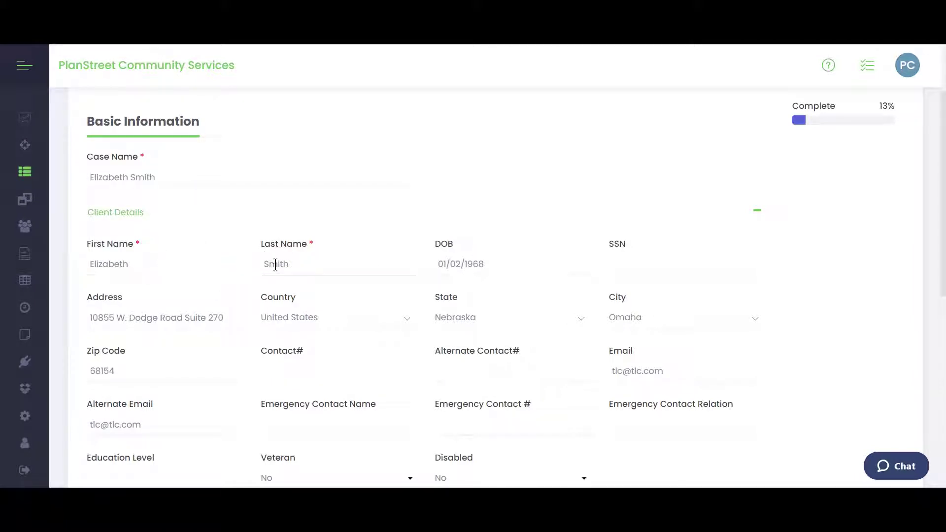
{"action": "left_click", "coordinate": [337, 264]}
{"action": "scroll", "coordinate": [337, 265], "scroll_direction": "down", "scroll_amount": 4}
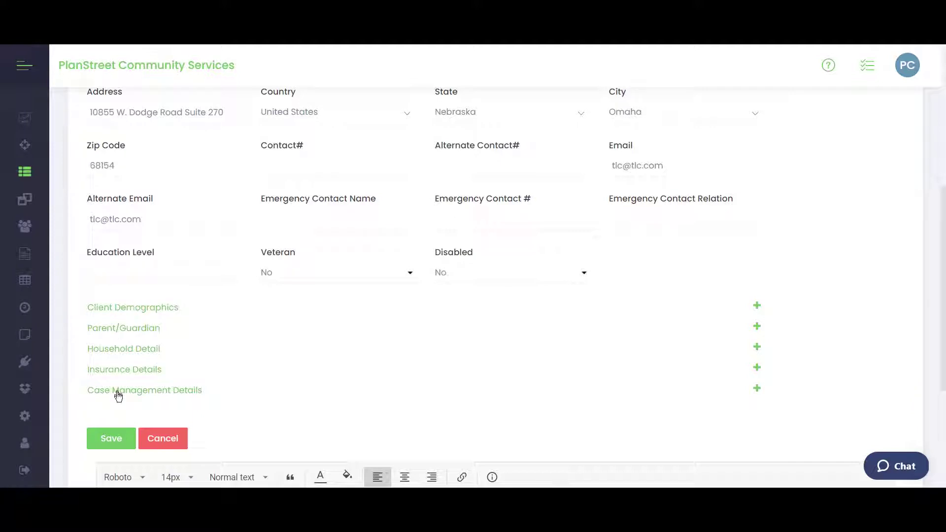
{"action": "left_click", "coordinate": [119, 394]}
{"action": "scroll", "coordinate": [133, 395], "scroll_direction": "down", "scroll_amount": 2}
{"action": "scroll", "coordinate": [136, 396], "scroll_direction": "down", "scroll_amount": 2}
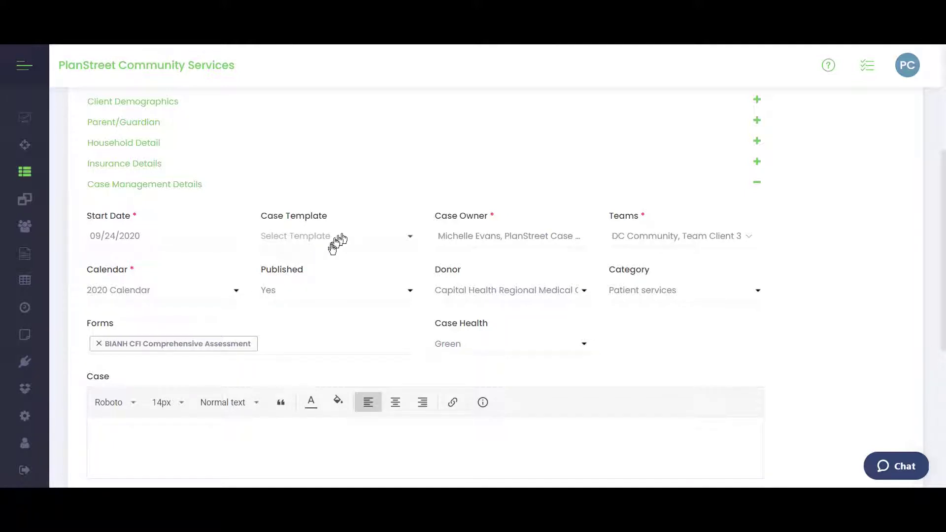
{"action": "scroll", "coordinate": [243, 411], "scroll_direction": "down", "scroll_amount": 4}
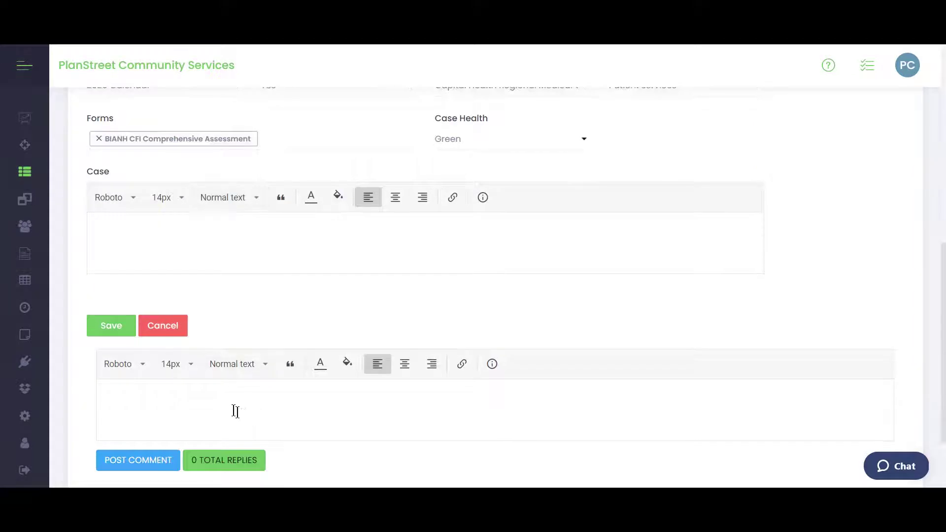
{"action": "scroll", "coordinate": [243, 394], "scroll_direction": "up", "scroll_amount": 5}
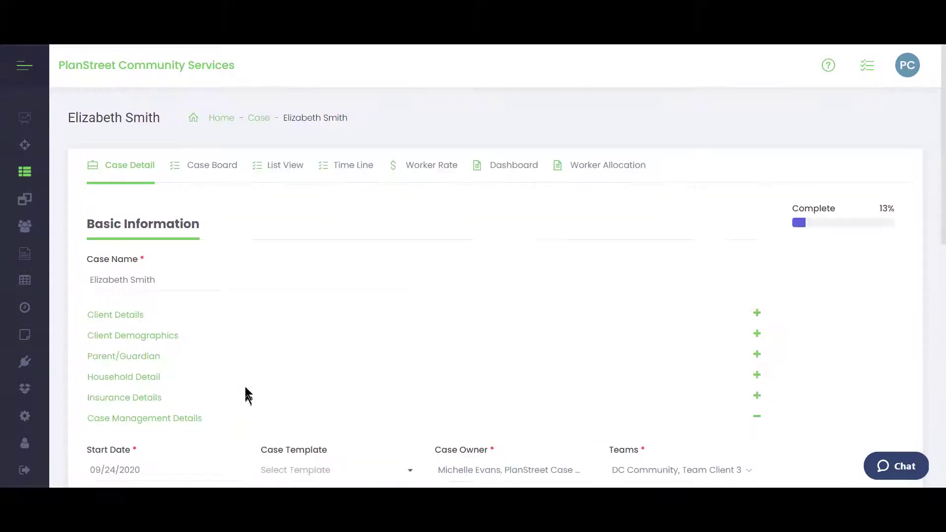
Show the Case Board with New Activities, History/Demographics, Diagnosis and After care columns
{"action": "left_click", "coordinate": [211, 171]}
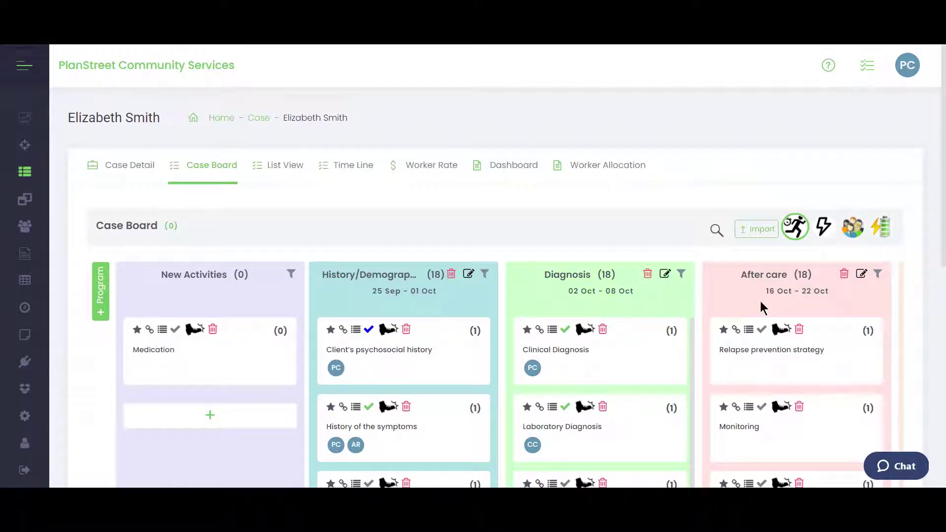
{"action": "scroll", "coordinate": [448, 363], "scroll_direction": "down", "scroll_amount": 2}
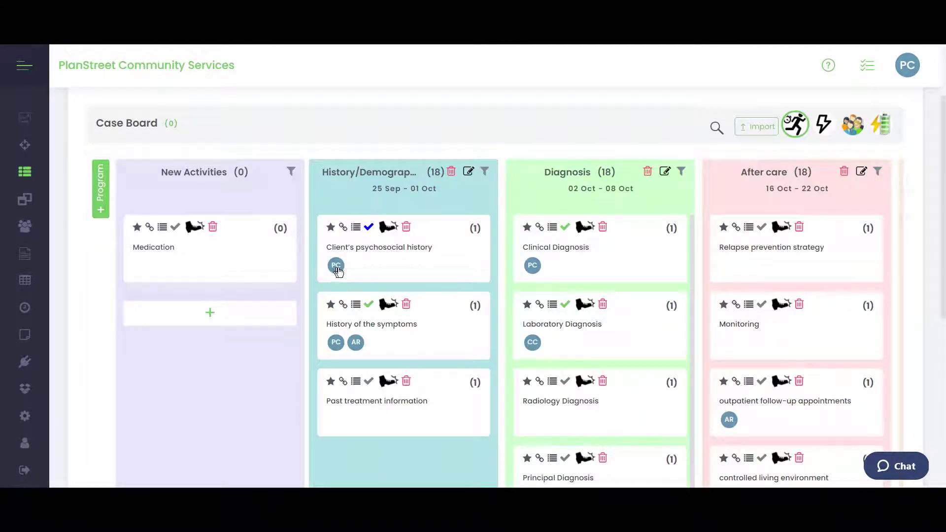
Open the Client's psychosocial history activity and review its case worker and forms lists
{"action": "left_click", "coordinate": [398, 266]}
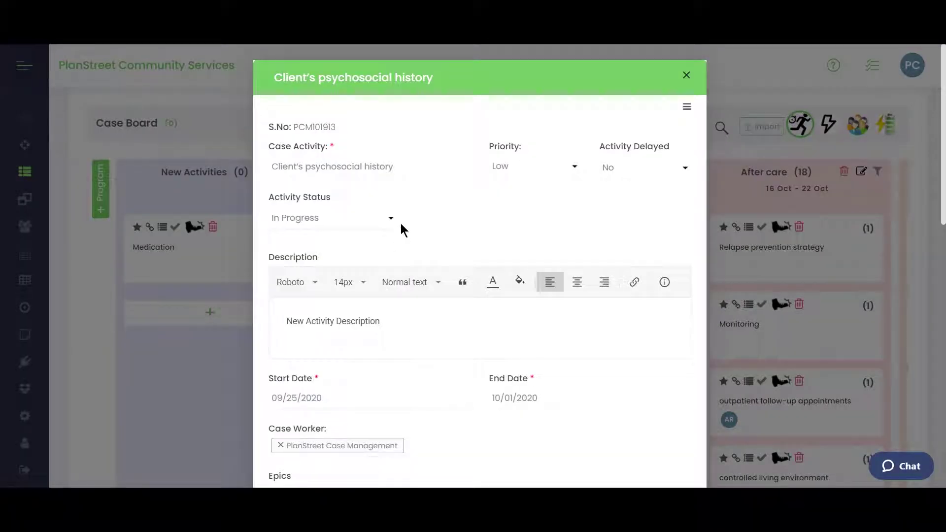
{"action": "scroll", "coordinate": [400, 223], "scroll_direction": "down", "scroll_amount": 2}
{"action": "scroll", "coordinate": [400, 223], "scroll_direction": "down", "scroll_amount": 2}
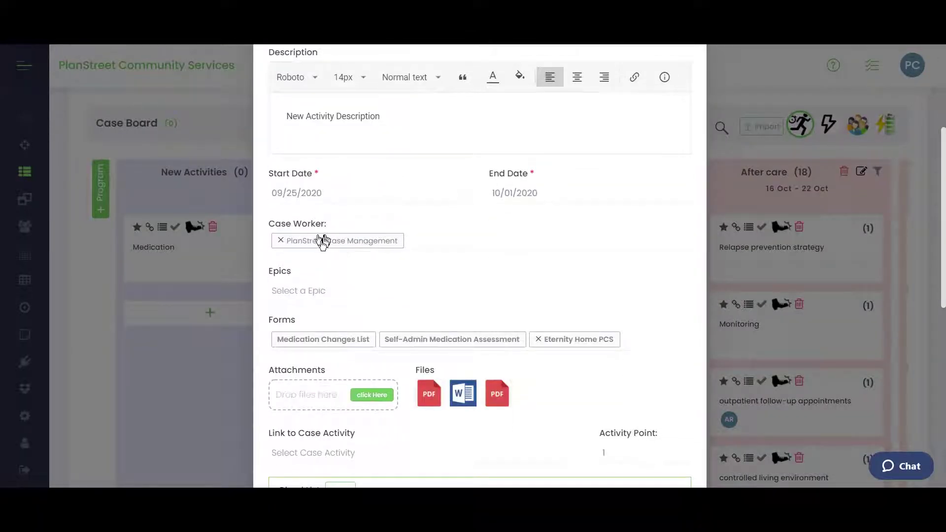
{"action": "left_click", "coordinate": [436, 242]}
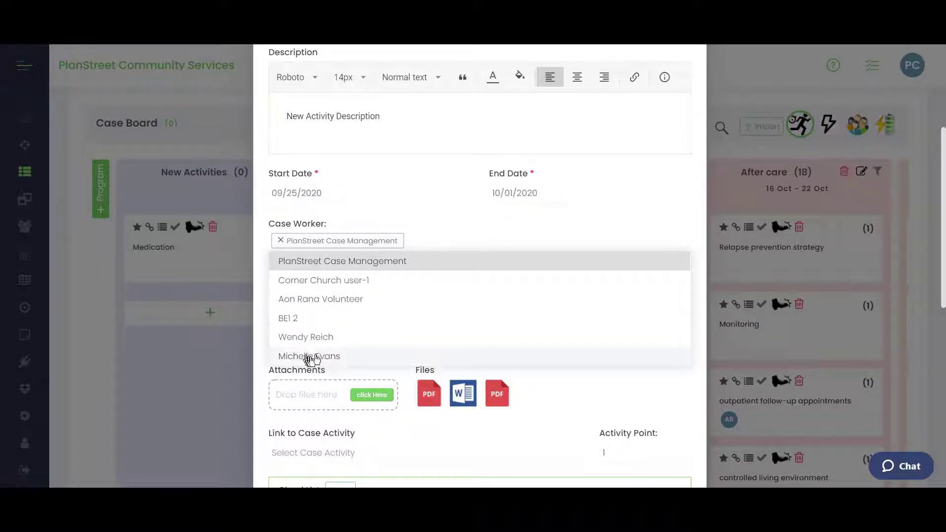
{"action": "left_click", "coordinate": [517, 228]}
{"action": "scroll", "coordinate": [397, 327], "scroll_direction": "down", "scroll_amount": 2}
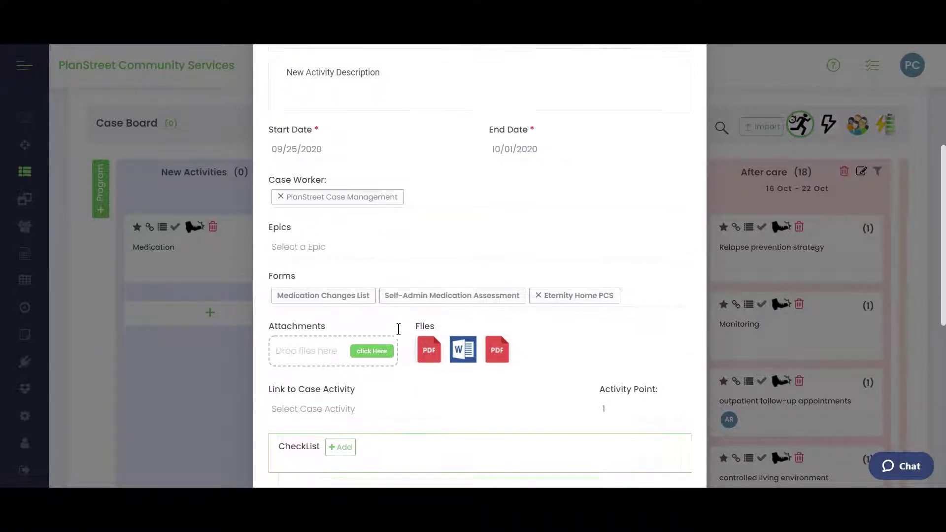
{"action": "left_click", "coordinate": [659, 238]}
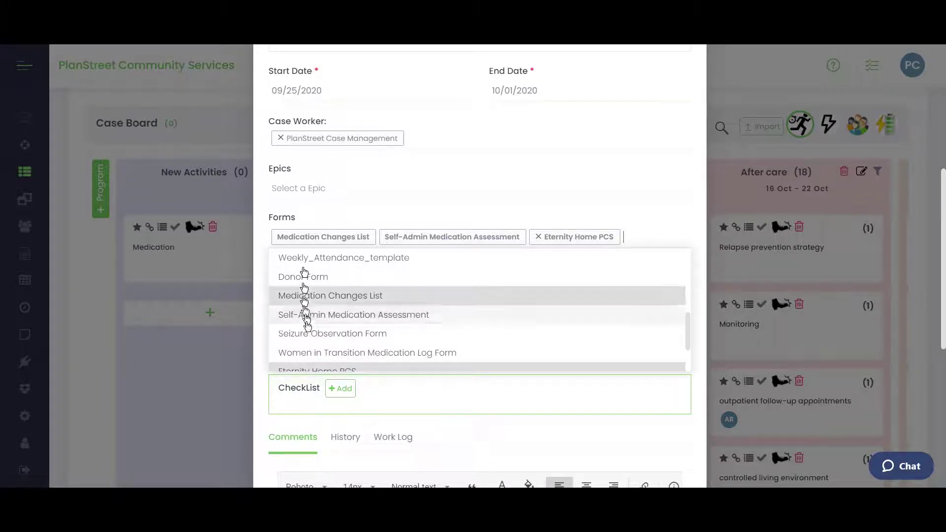
{"action": "left_click", "coordinate": [641, 191]}
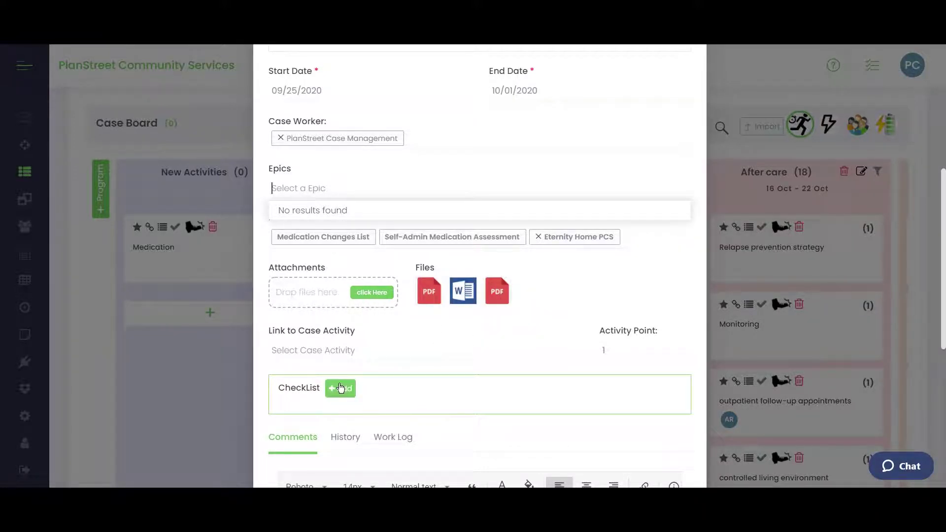
Add a 'get signature' checklist item and save the activity
{"action": "left_click", "coordinate": [340, 388]}
{"action": "left_click", "coordinate": [371, 429]}
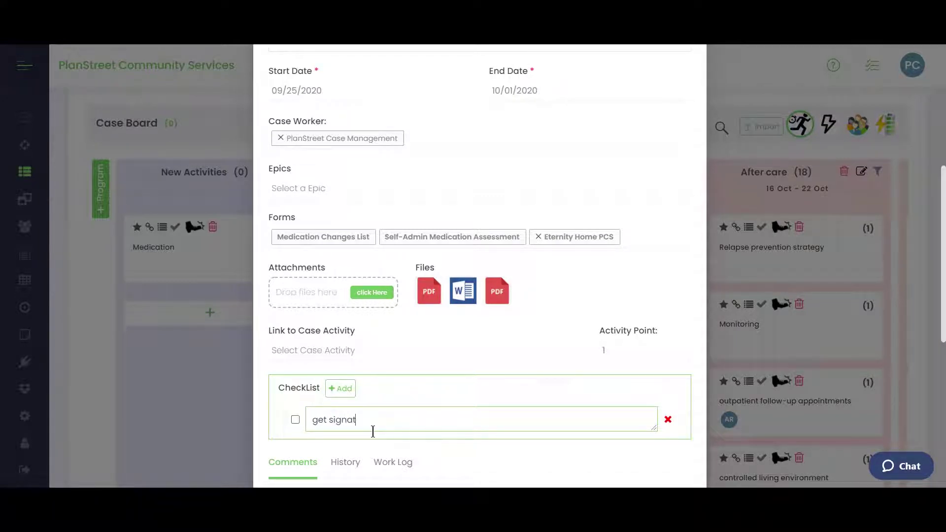
{"action": "type", "text": "get signature"}
{"action": "scroll", "coordinate": [419, 422], "scroll_direction": "down", "scroll_amount": 4}
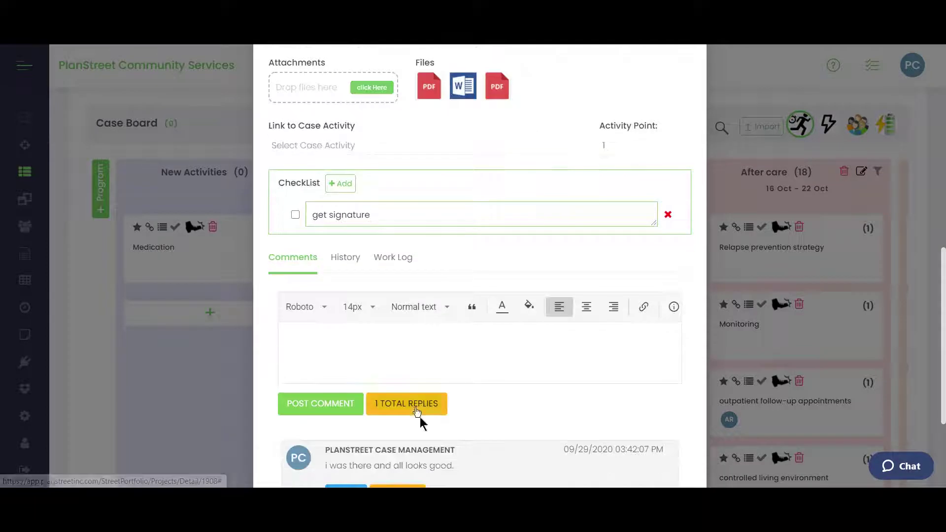
{"action": "scroll", "coordinate": [344, 295], "scroll_direction": "down", "scroll_amount": 3}
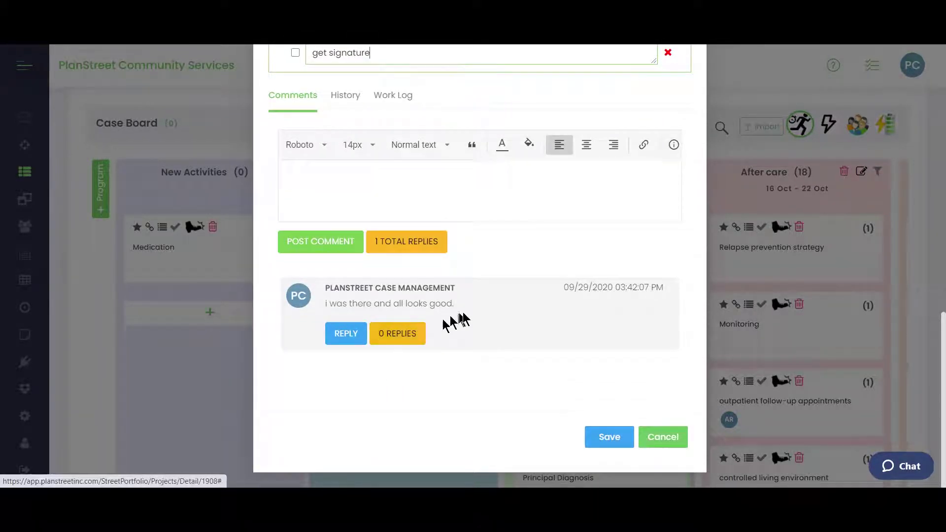
{"action": "left_click", "coordinate": [610, 438]}
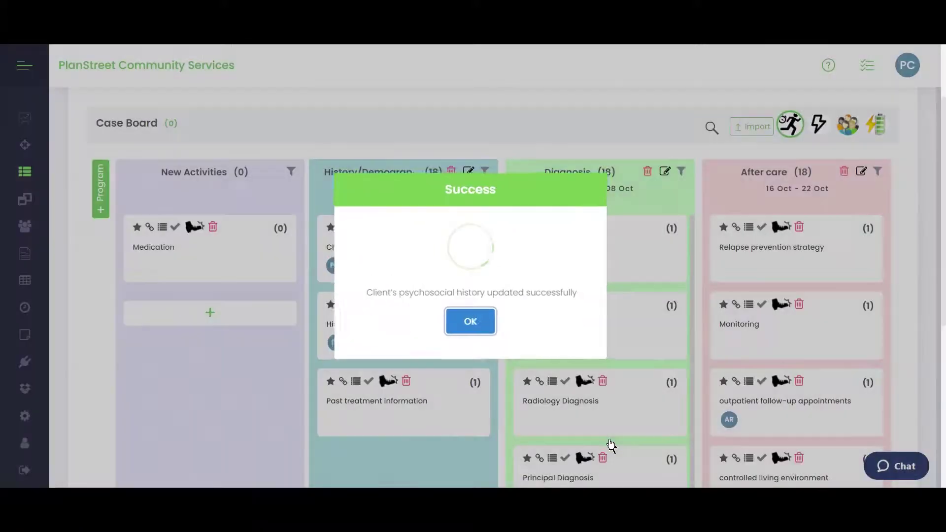
{"action": "left_click", "coordinate": [467, 319]}
{"action": "scroll", "coordinate": [464, 310], "scroll_direction": "down", "scroll_amount": 2}
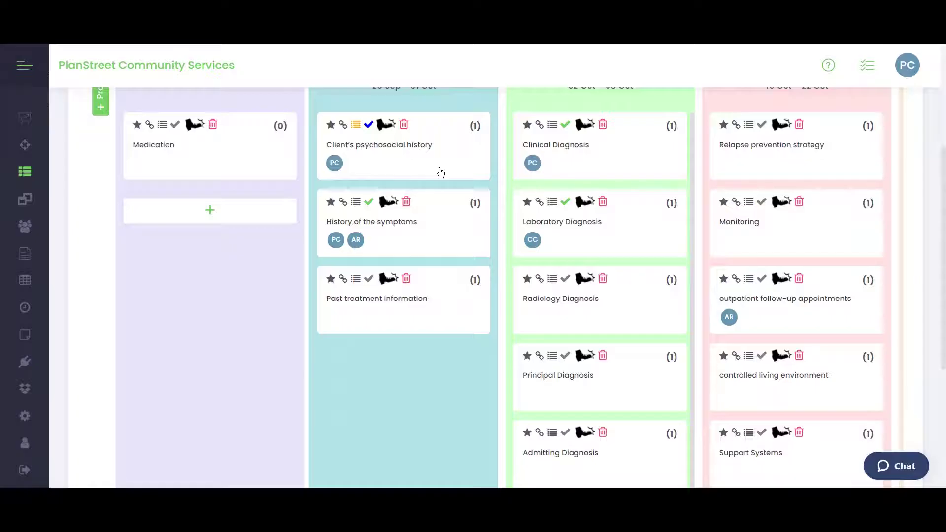
Reopen Client's psychosocial history, attach the Authorized Rep Form, and open that form
{"action": "left_click", "coordinate": [441, 173]}
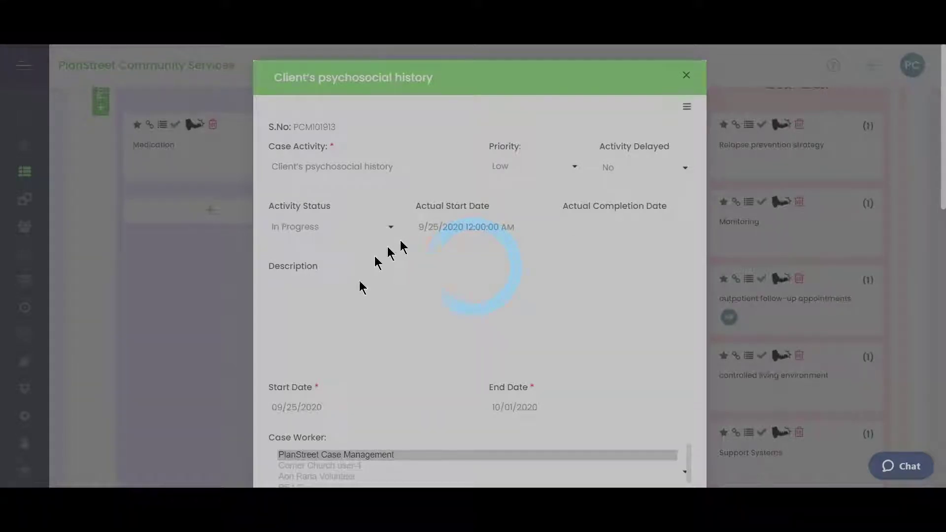
{"action": "scroll", "coordinate": [365, 286], "scroll_direction": "down", "scroll_amount": 6}
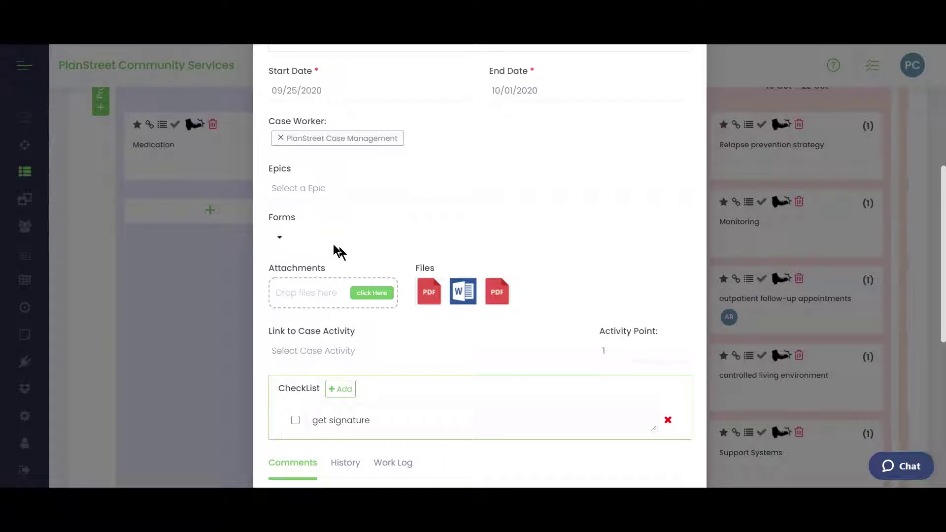
{"action": "left_click", "coordinate": [292, 243]}
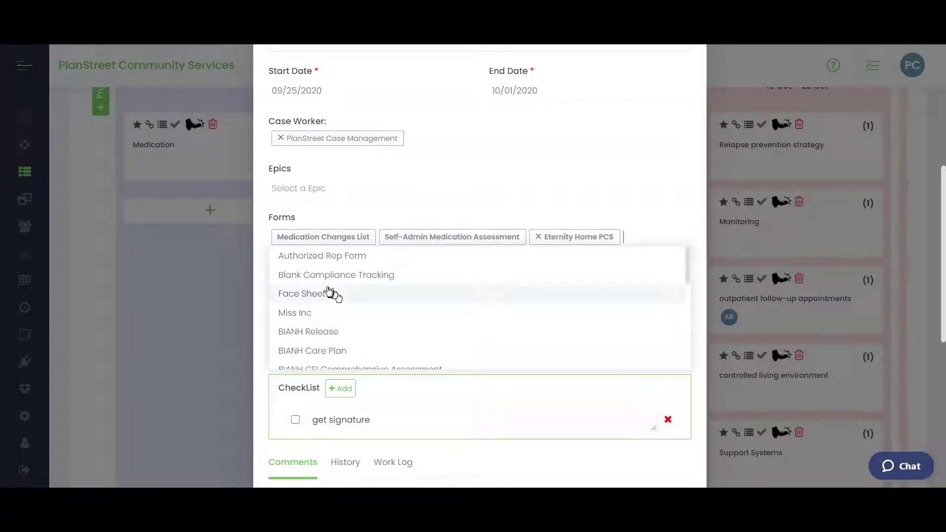
{"action": "left_click", "coordinate": [324, 264]}
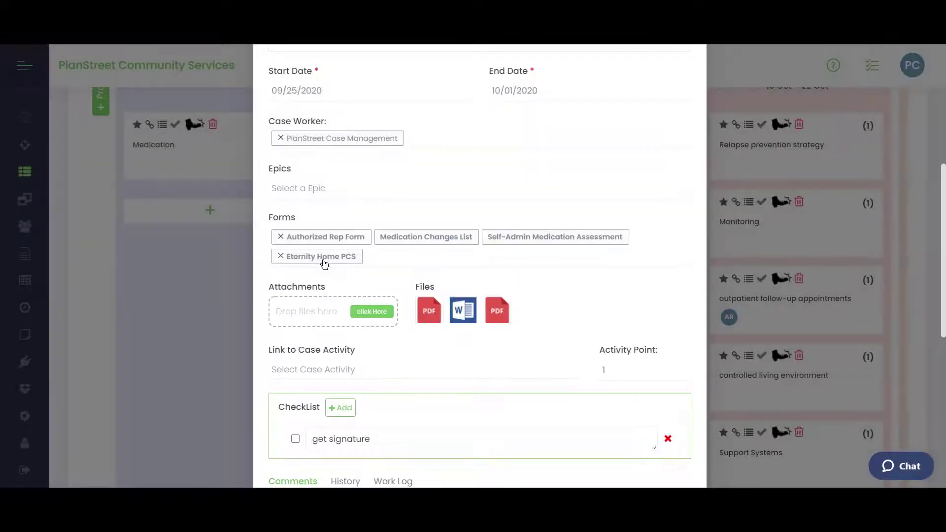
{"action": "left_click", "coordinate": [308, 239]}
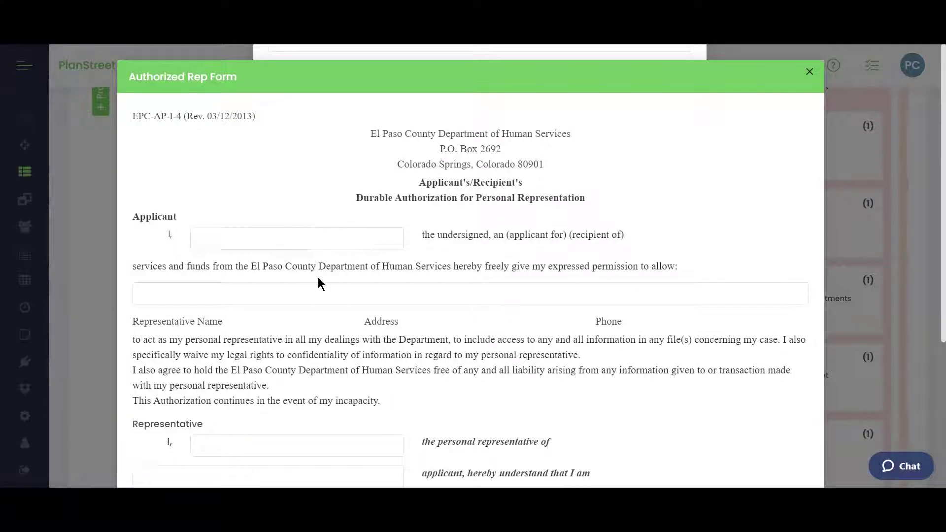
Set the Authorized Rep Form's date to the 29th
{"action": "scroll", "coordinate": [317, 284], "scroll_direction": "down", "scroll_amount": 2}
{"action": "left_click", "coordinate": [250, 135]}
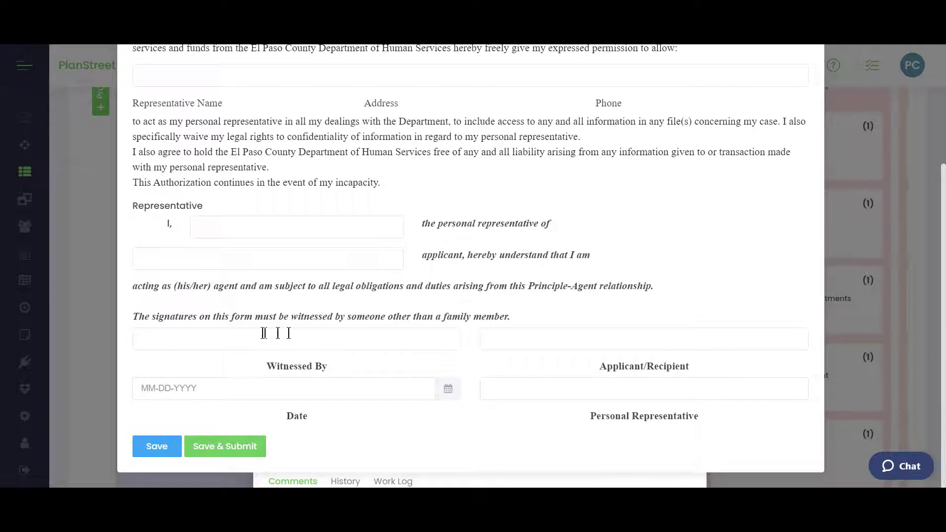
{"action": "left_click", "coordinate": [217, 388]}
{"action": "left_click", "coordinate": [200, 340]}
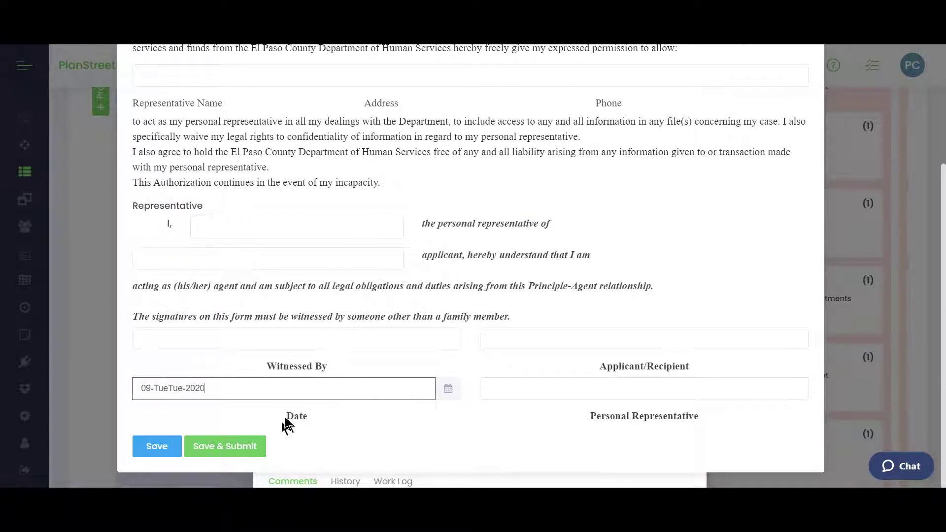
Save the form, acknowledge the Saved confirmation, and close the task
{"action": "left_click", "coordinate": [151, 453]}
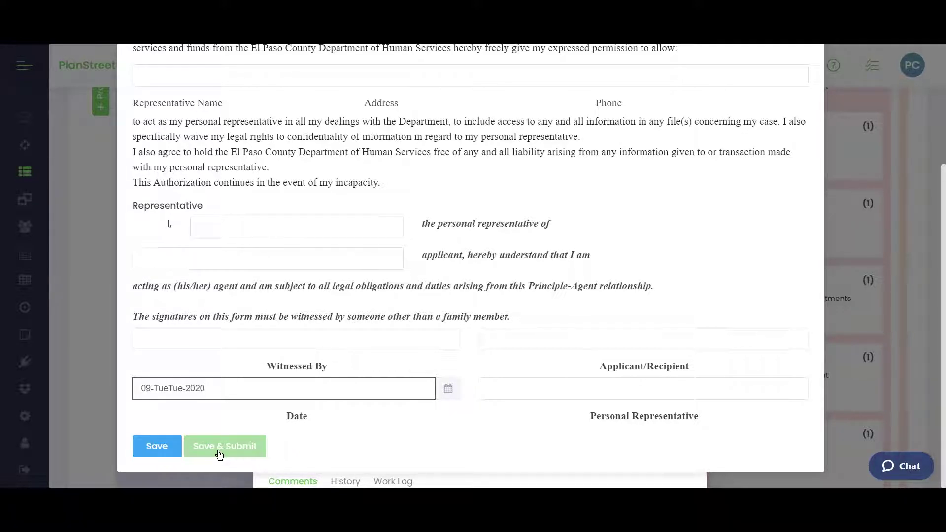
{"action": "left_click", "coordinate": [155, 447]}
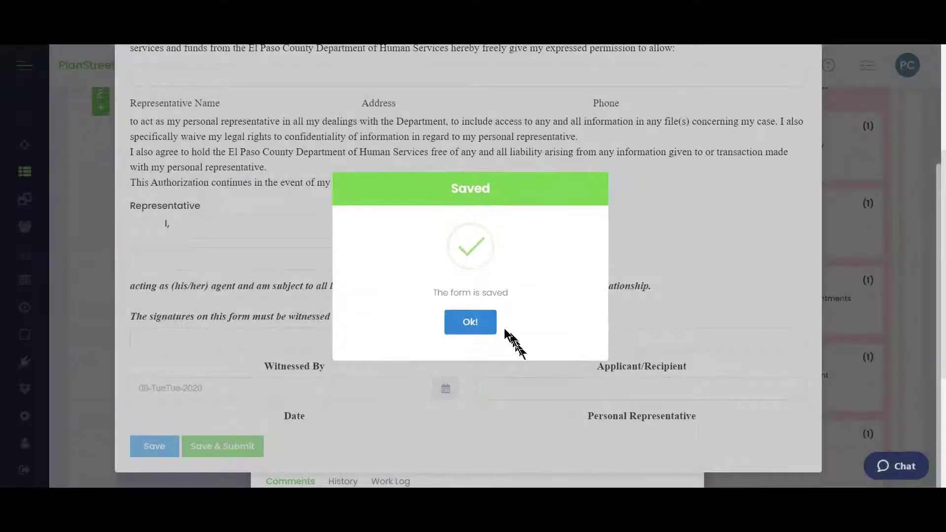
{"action": "left_click", "coordinate": [487, 326]}
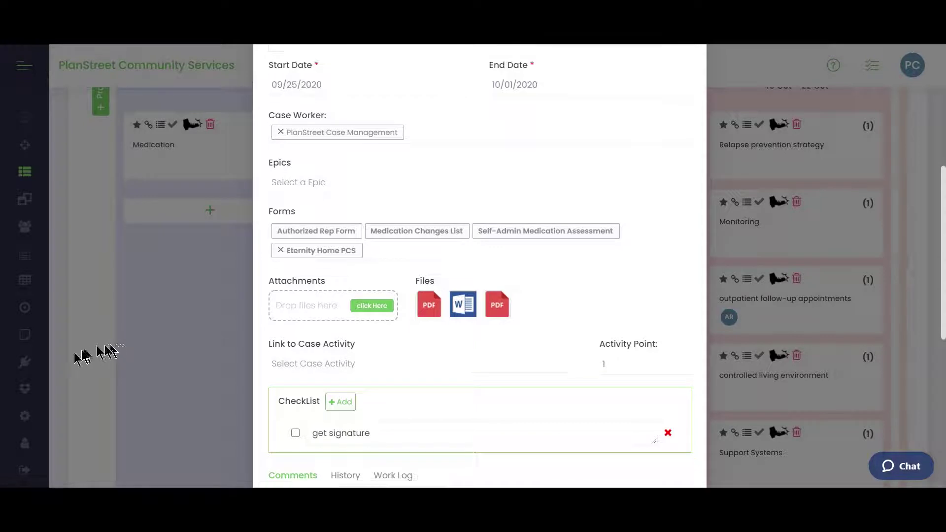
{"action": "left_click", "coordinate": [201, 320]}
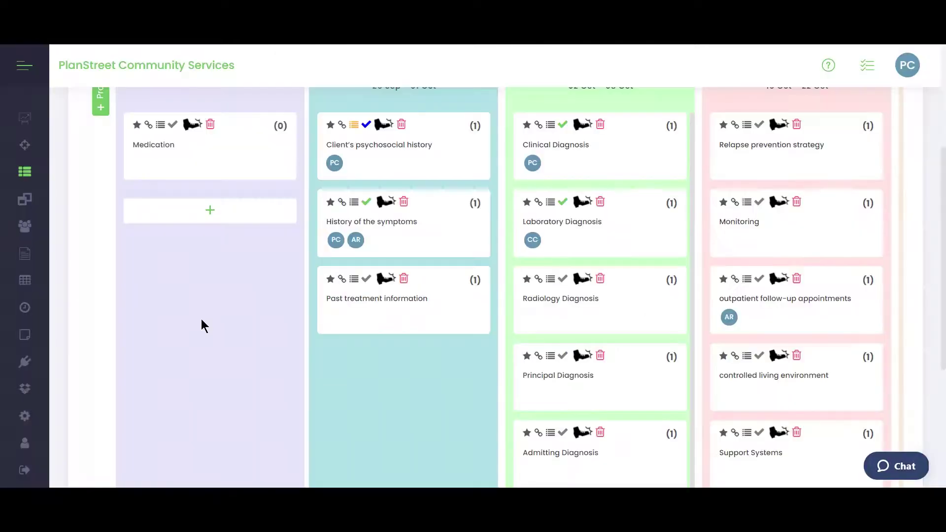
In the Form Builder, add a Text Field to the new form and save its settings
{"action": "left_click", "coordinate": [28, 393]}
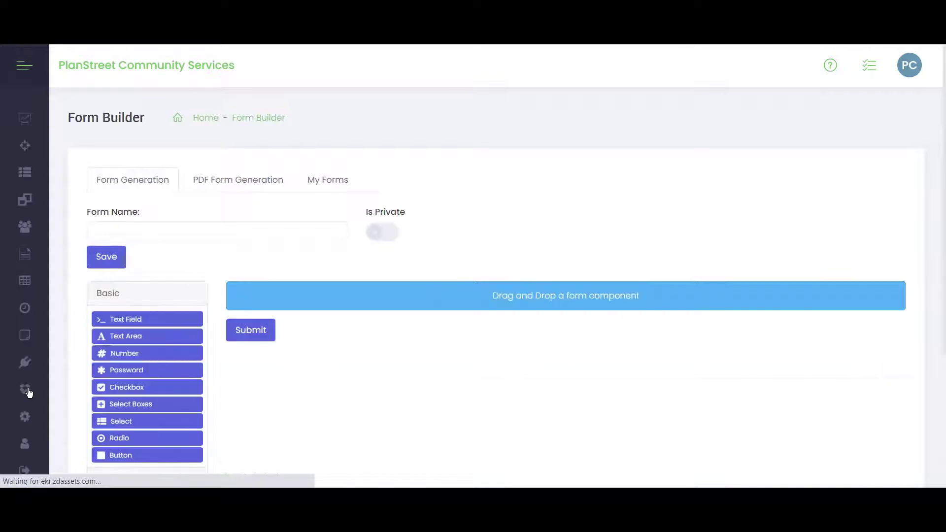
{"action": "scroll", "coordinate": [357, 380], "scroll_direction": "down", "scroll_amount": 2}
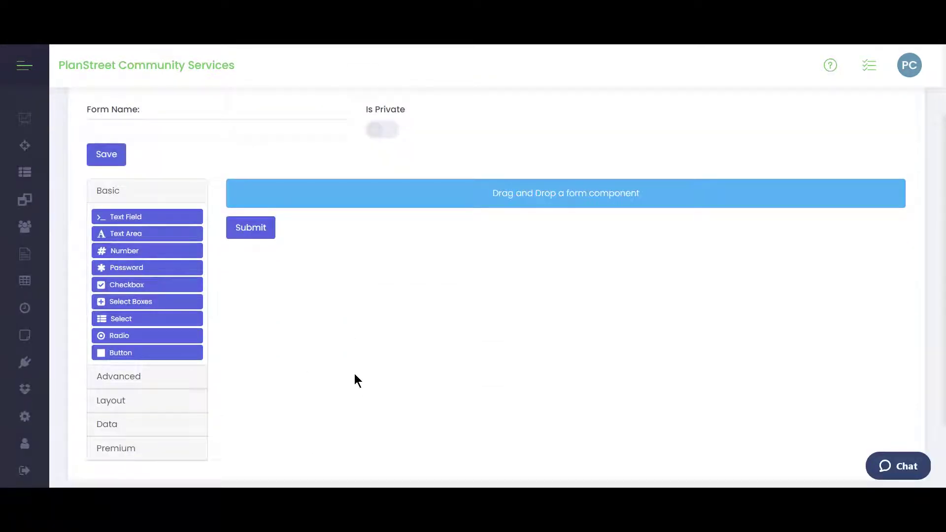
{"action": "scroll", "coordinate": [318, 355], "scroll_direction": "up", "scroll_amount": 2}
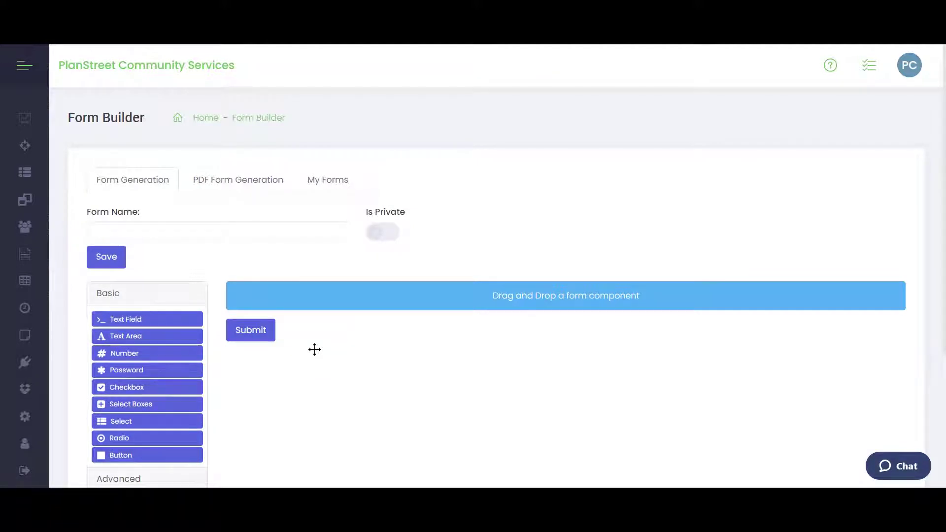
{"action": "left_click_drag", "start_coordinate": [127, 320], "coordinate": [323, 322]}
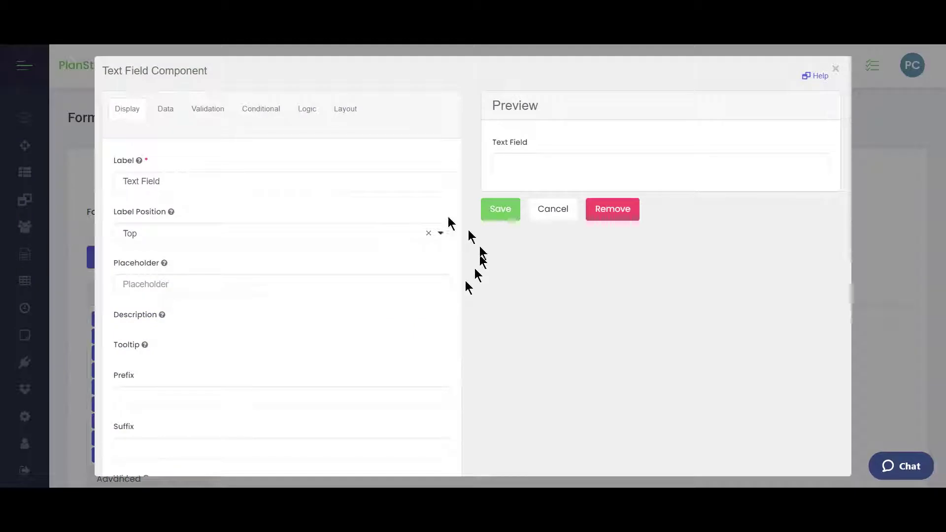
{"action": "left_click", "coordinate": [500, 209]}
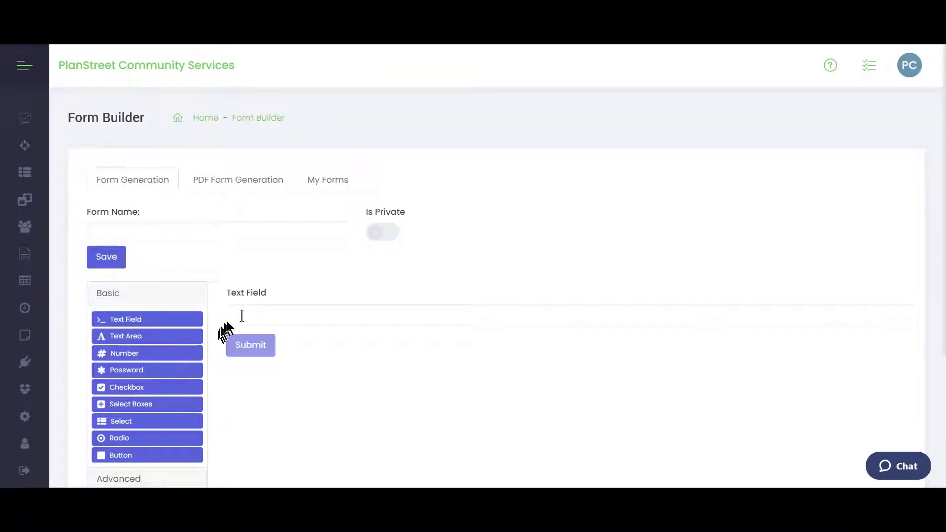
Test the field with 'fdffdf', then switch to PDF Form Generation
{"action": "left_click", "coordinate": [254, 314]}
{"action": "type", "text": "fdffdf"}
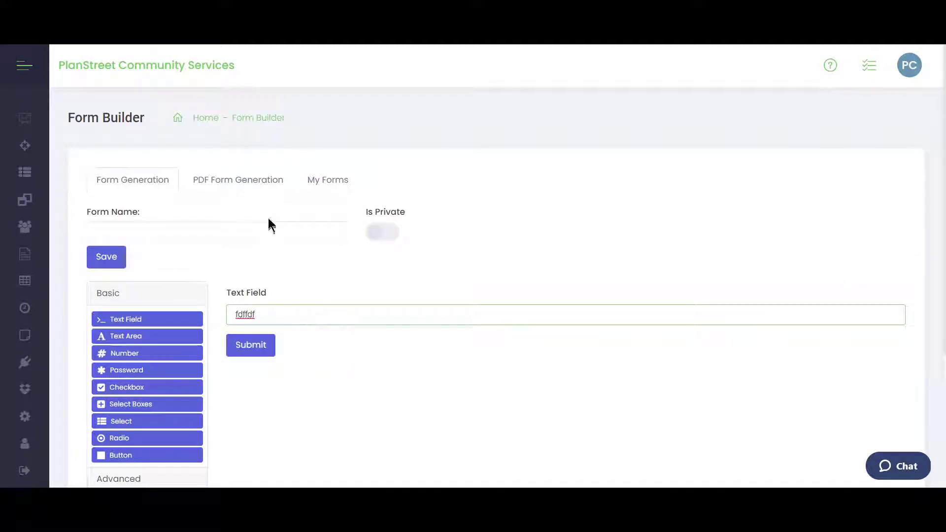
{"action": "left_click", "coordinate": [238, 181]}
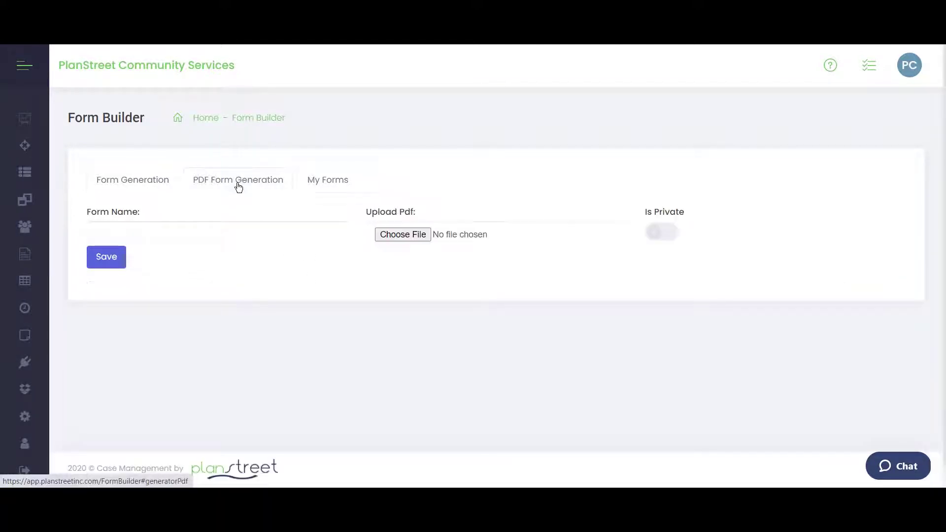
Cancel the PDF upload and show the My Forms list of saved forms
{"action": "left_click", "coordinate": [398, 235]}
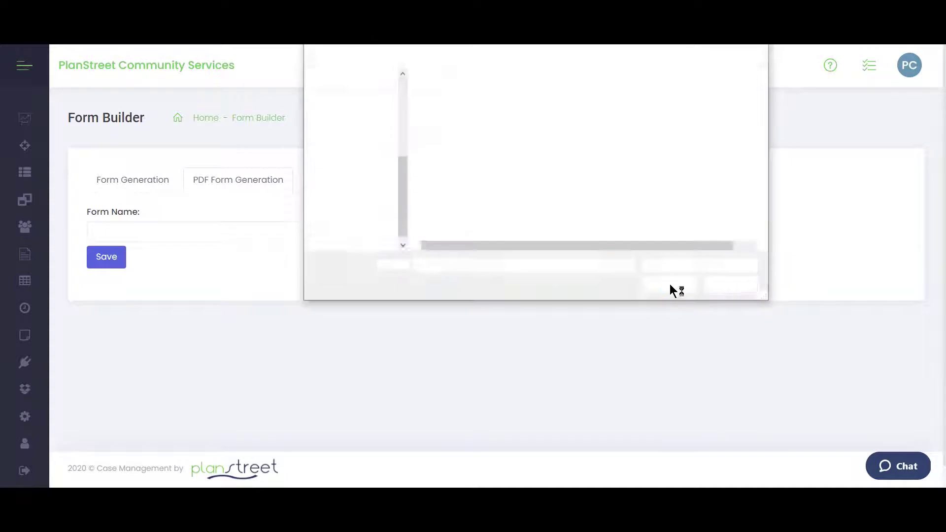
{"action": "left_click", "coordinate": [726, 289]}
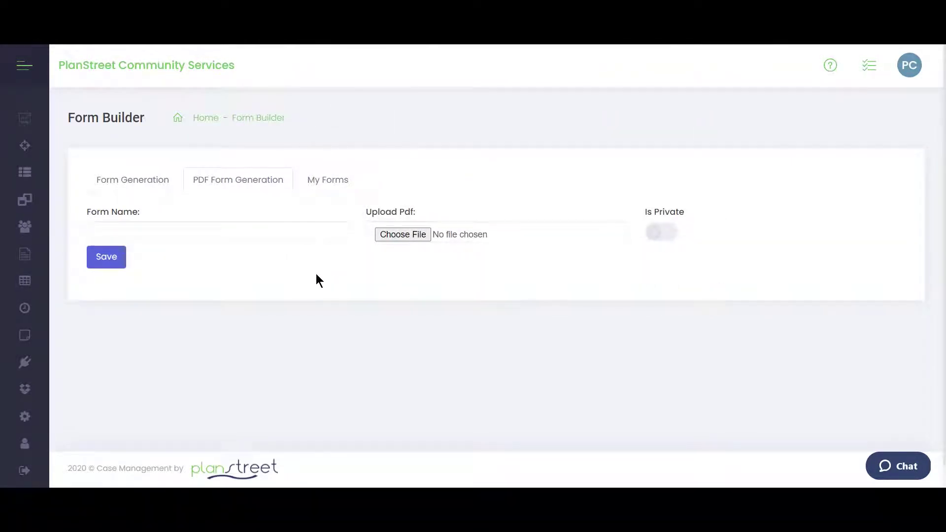
{"action": "left_click", "coordinate": [326, 186]}
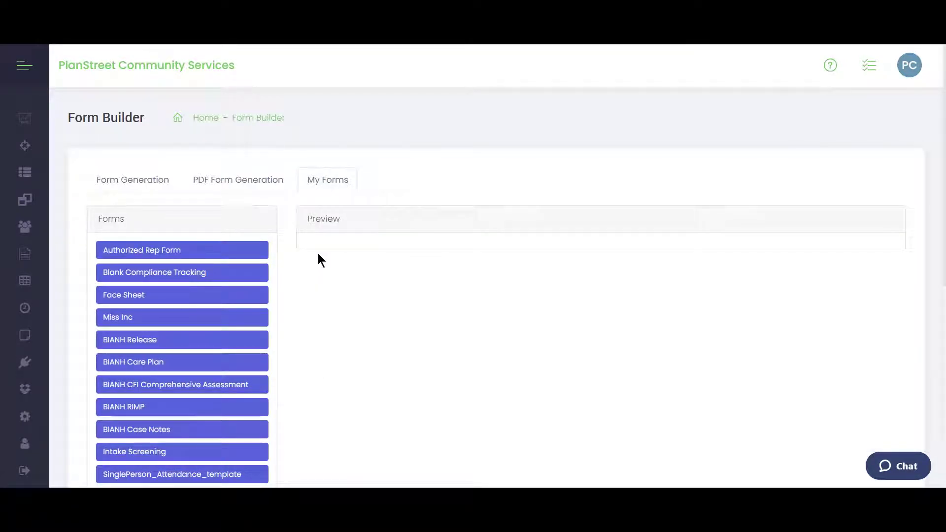
Preview the Face Sheet form and start sending it via e-mail
{"action": "left_click", "coordinate": [158, 298]}
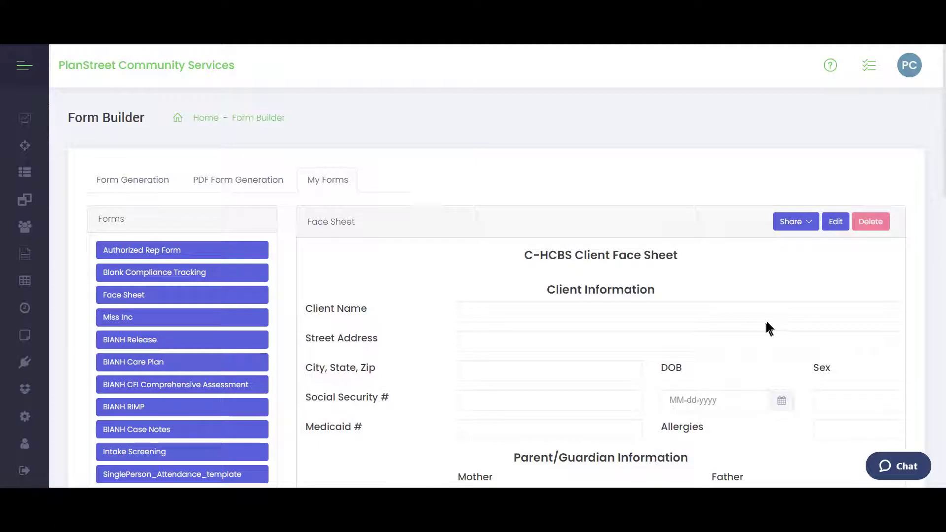
{"action": "left_click", "coordinate": [798, 227]}
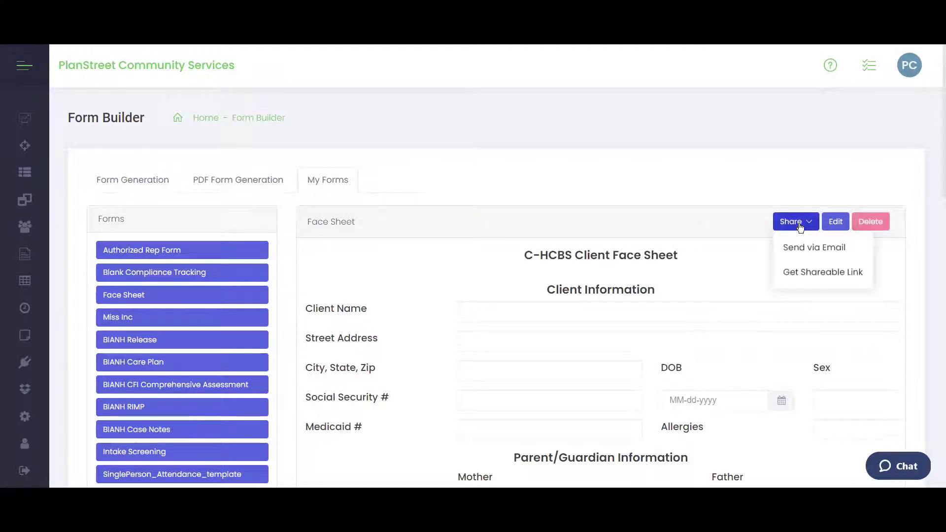
{"action": "left_click", "coordinate": [803, 251]}
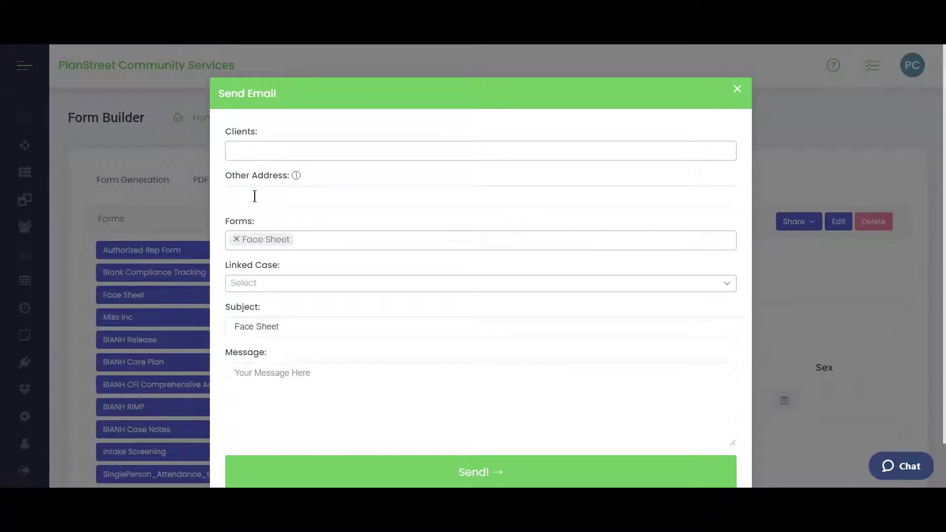
Check the attached forms, 'Face Sheet' subject and linked-case list without choosing a case
{"action": "left_click", "coordinate": [352, 238]}
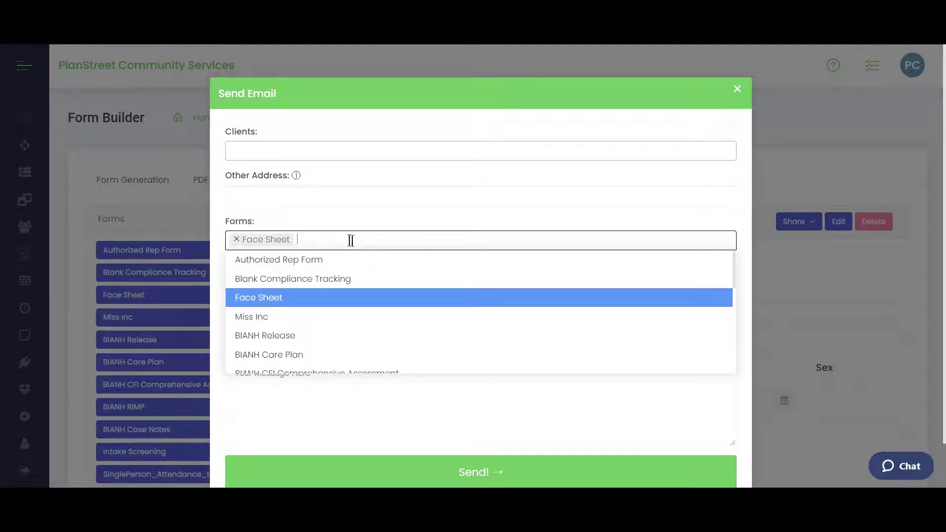
{"action": "left_click", "coordinate": [448, 206]}
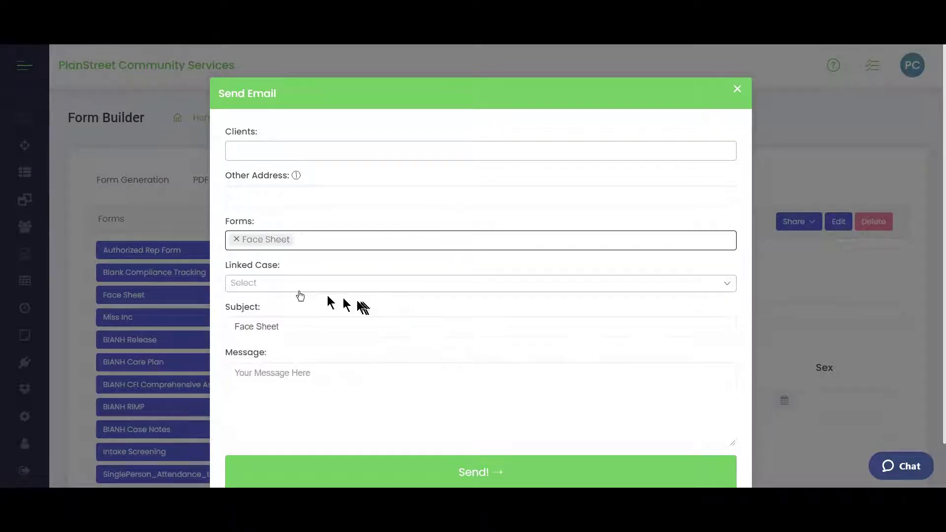
{"action": "left_click", "coordinate": [289, 328]}
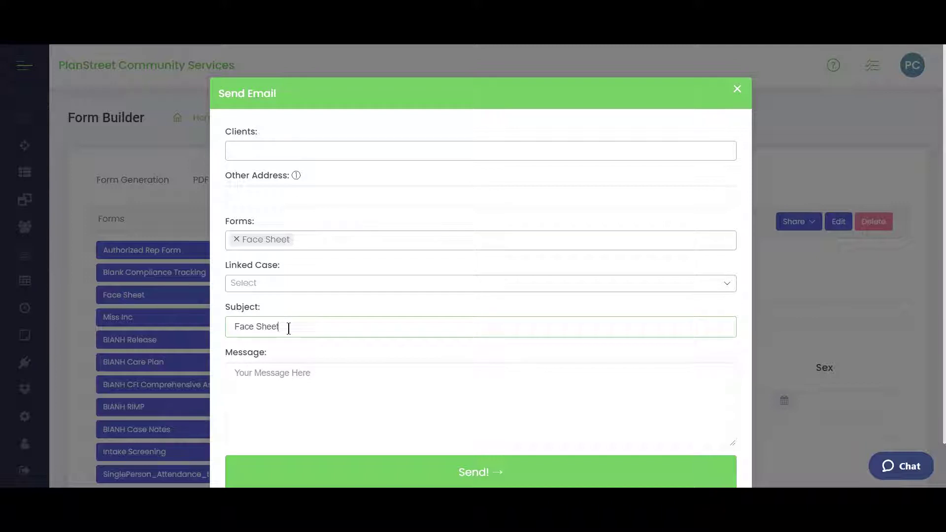
{"action": "left_click", "coordinate": [301, 284]}
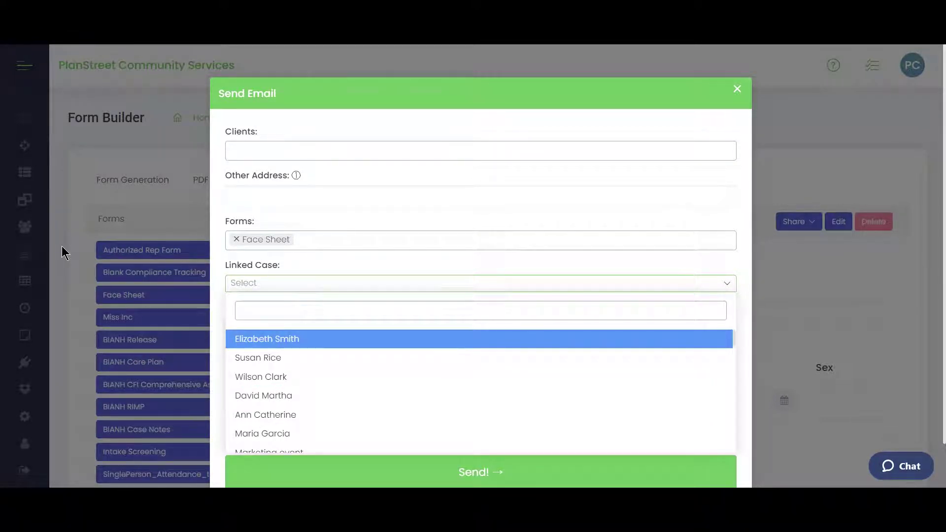
{"action": "left_click", "coordinate": [57, 197]}
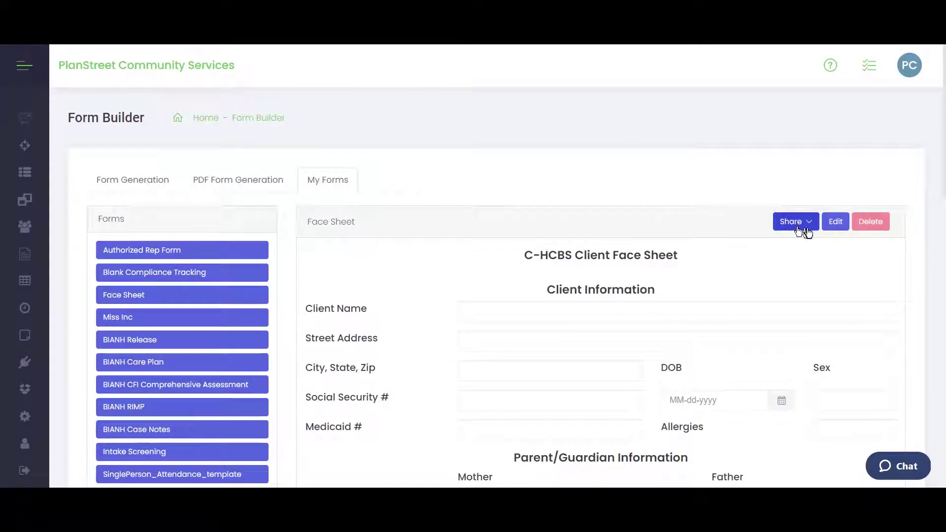
Generate the Face Sheet's shareable link, close it, and open the Documents page
{"action": "left_click", "coordinate": [803, 224]}
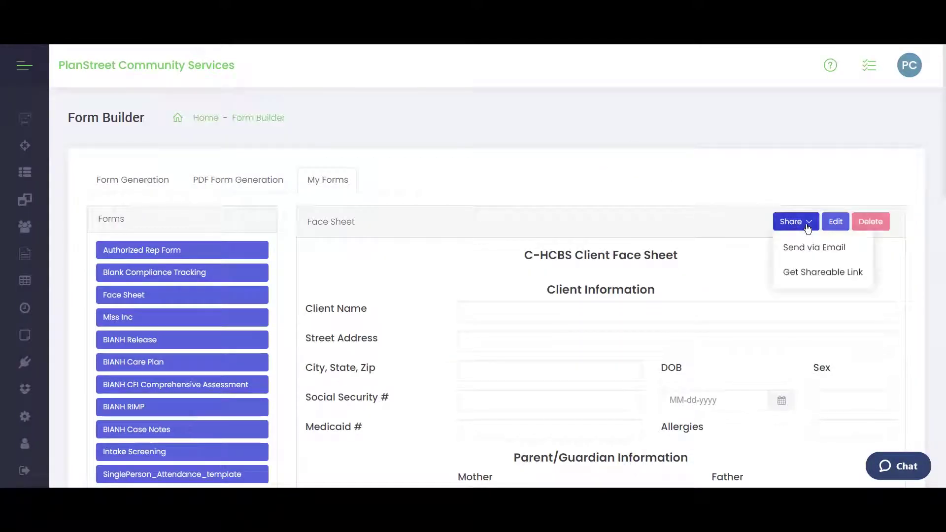
{"action": "left_click", "coordinate": [808, 273]}
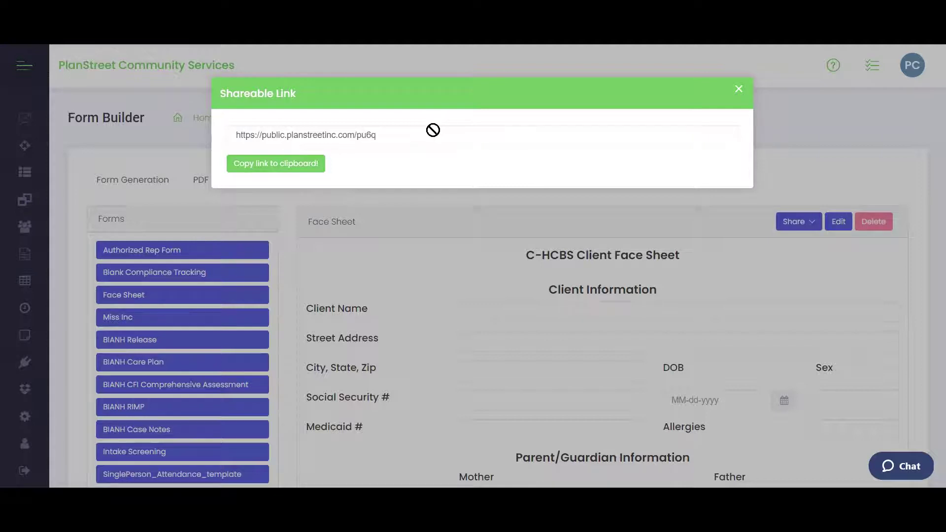
{"action": "left_click", "coordinate": [738, 91]}
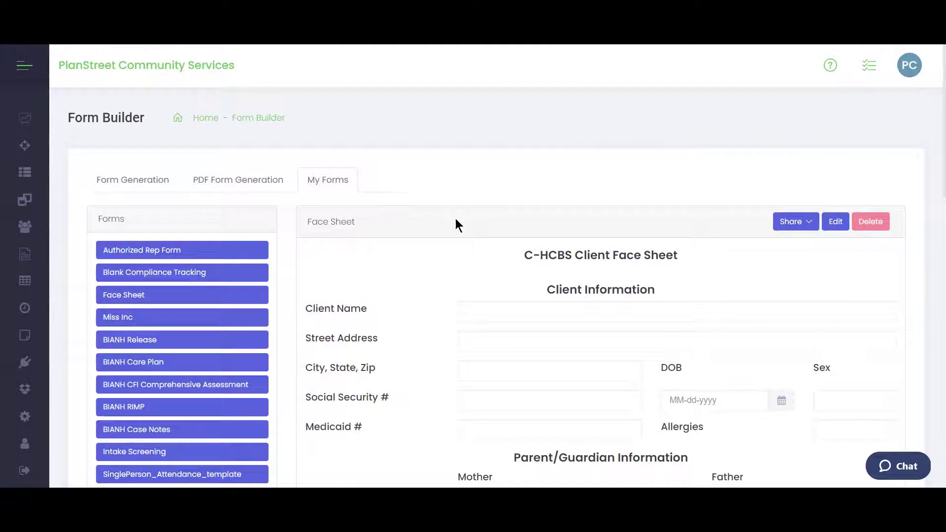
{"action": "left_click", "coordinate": [25, 257]}
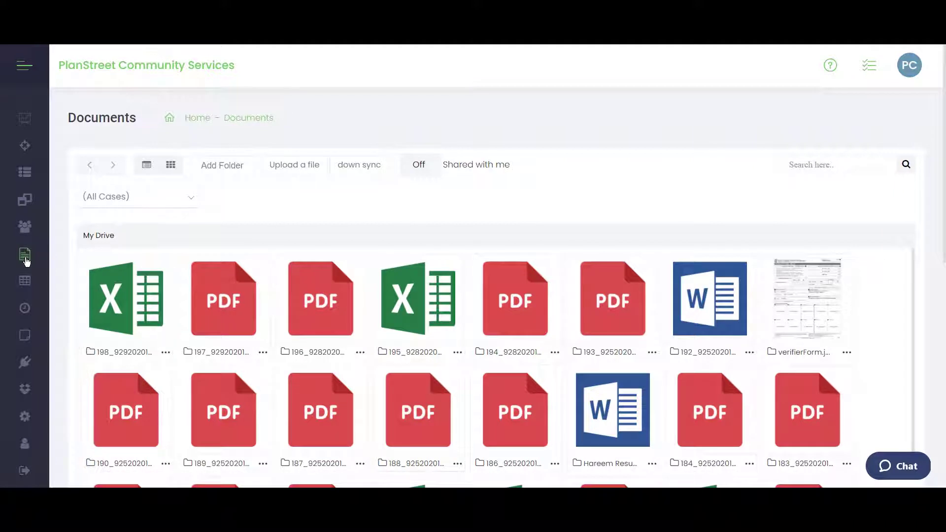
Filter the Documents list to one client's case files using the case dropdown
{"action": "left_click", "coordinate": [193, 200]}
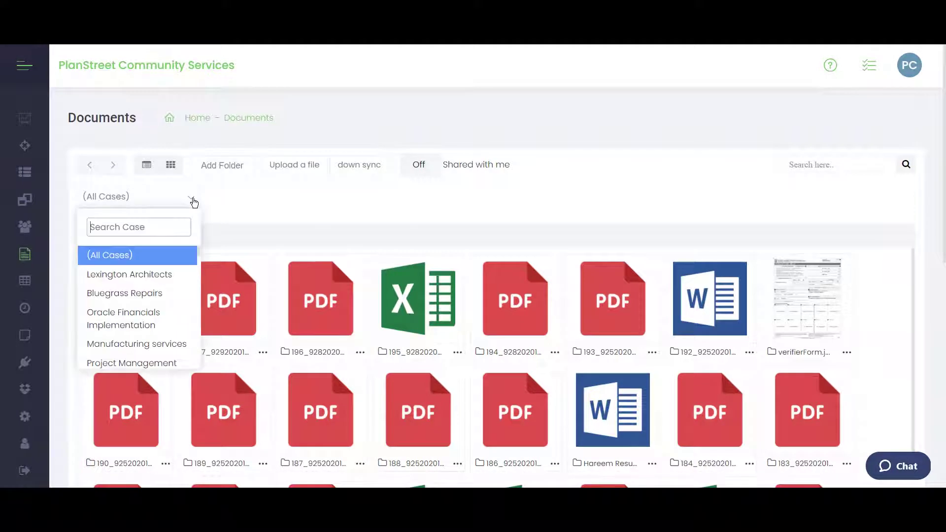
{"action": "scroll", "coordinate": [143, 317], "scroll_direction": "down", "scroll_amount": 5}
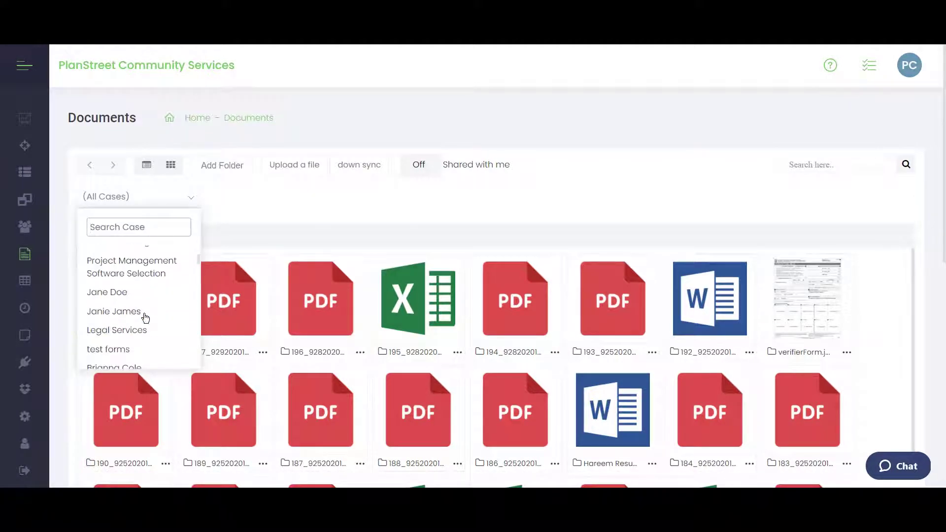
{"action": "scroll", "coordinate": [145, 318], "scroll_direction": "down", "scroll_amount": 6}
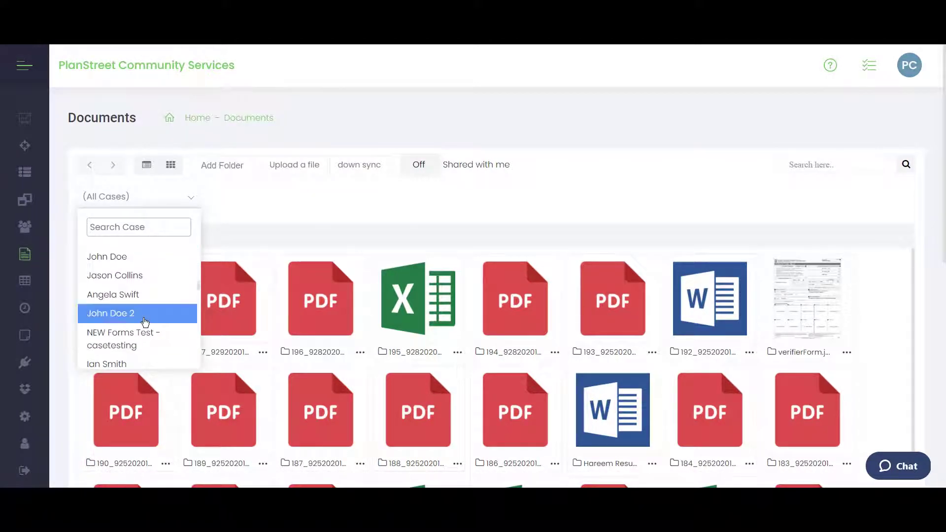
{"action": "scroll", "coordinate": [170, 343], "scroll_direction": "down", "scroll_amount": 3}
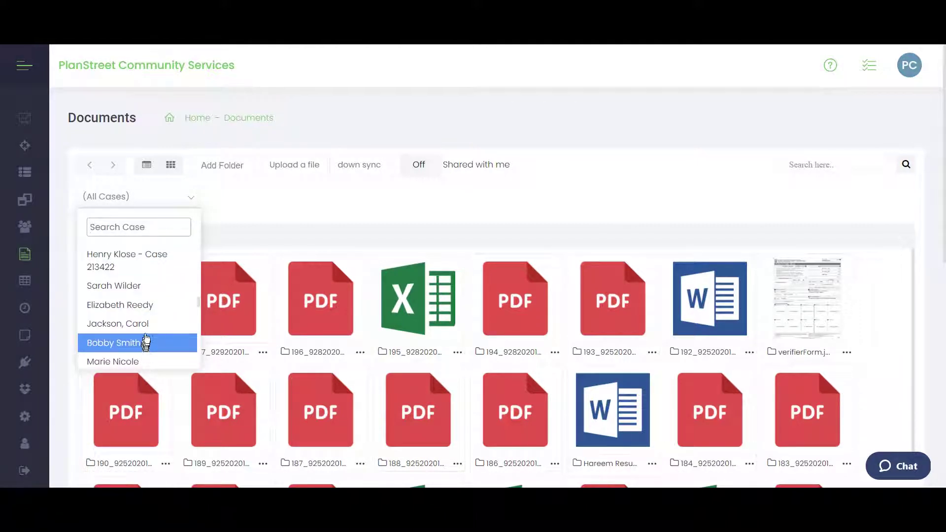
{"action": "left_click", "coordinate": [149, 306]}
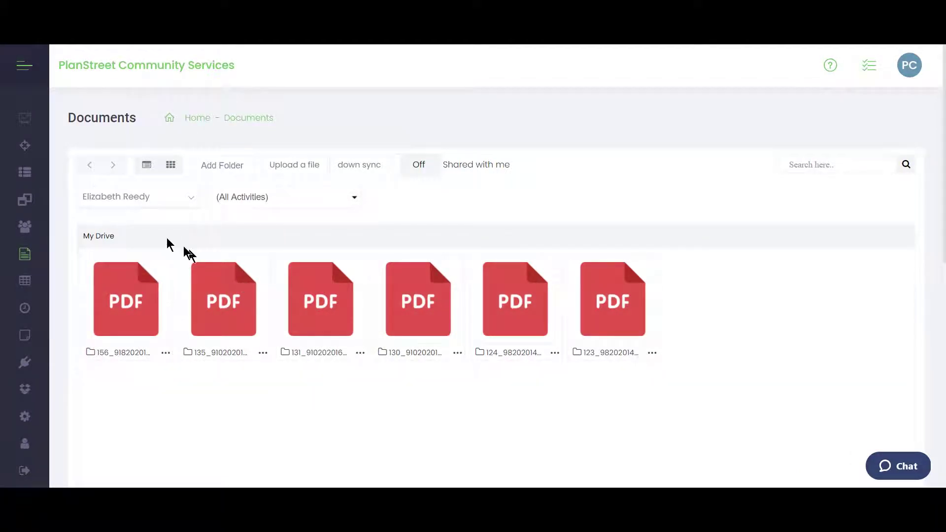
Review the activity filter and the first PDF's actions menu without changes, then go to Cases
{"action": "left_click", "coordinate": [352, 199]}
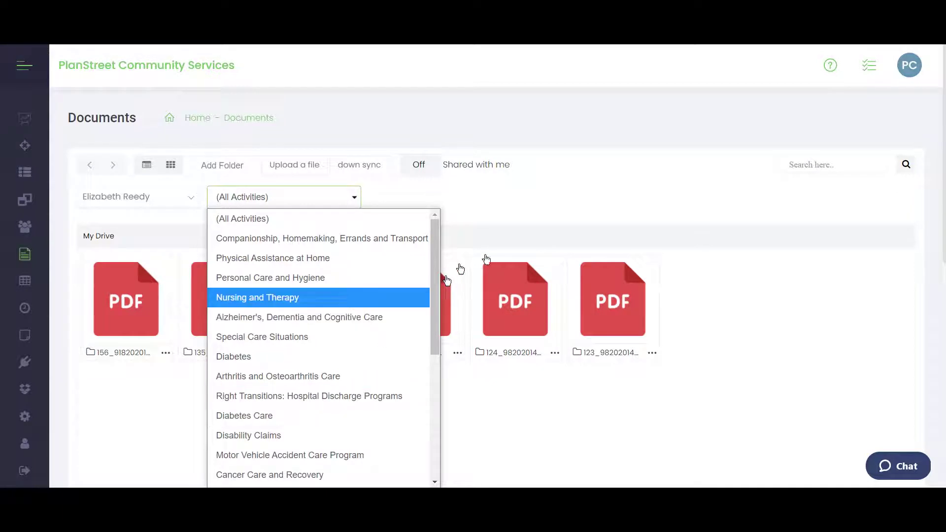
{"action": "left_click", "coordinate": [562, 191]}
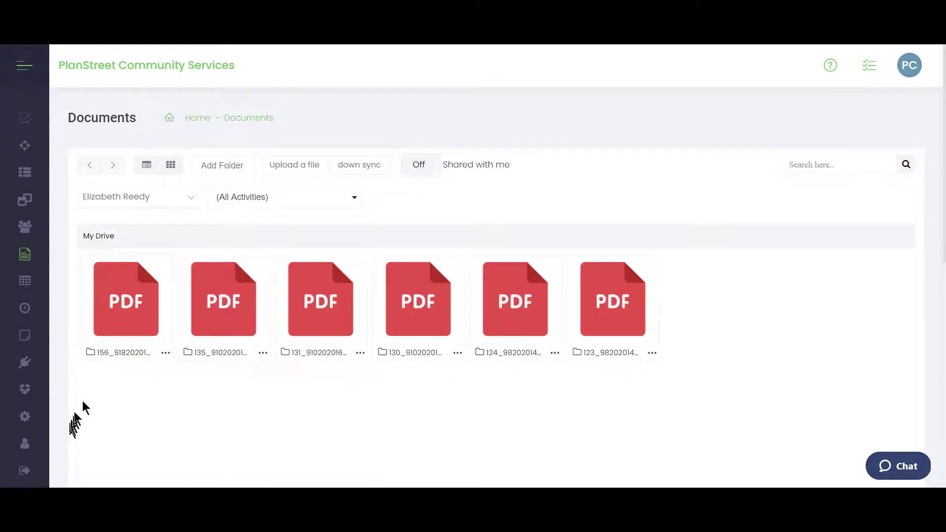
{"action": "left_click", "coordinate": [165, 353]}
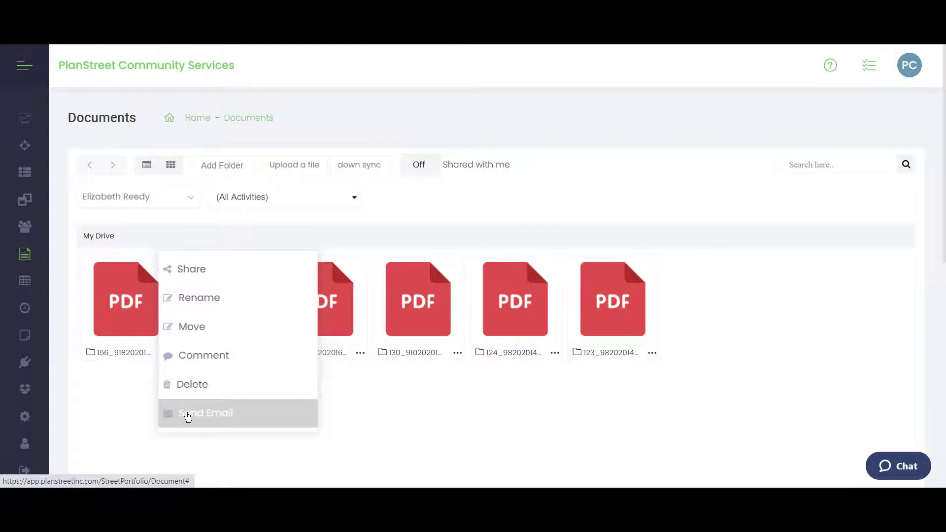
{"action": "left_click", "coordinate": [98, 422]}
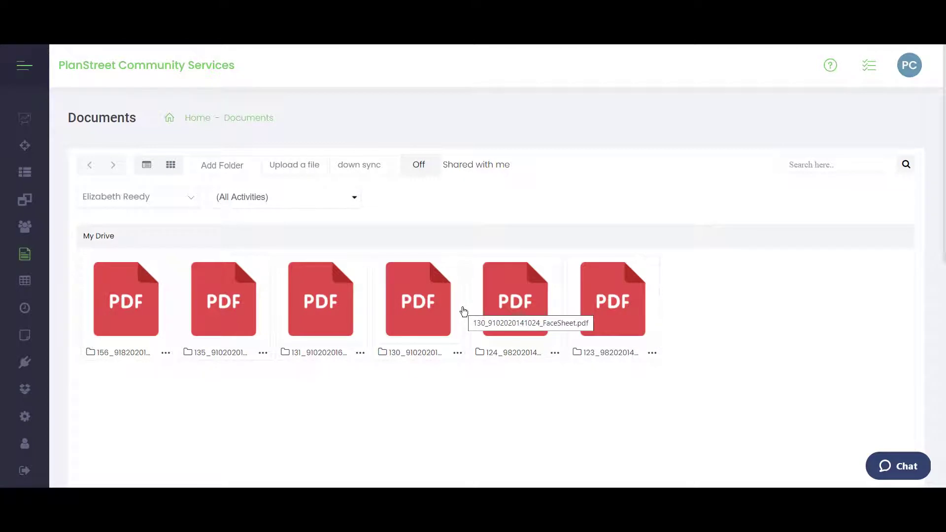
{"action": "left_click", "coordinate": [28, 176]}
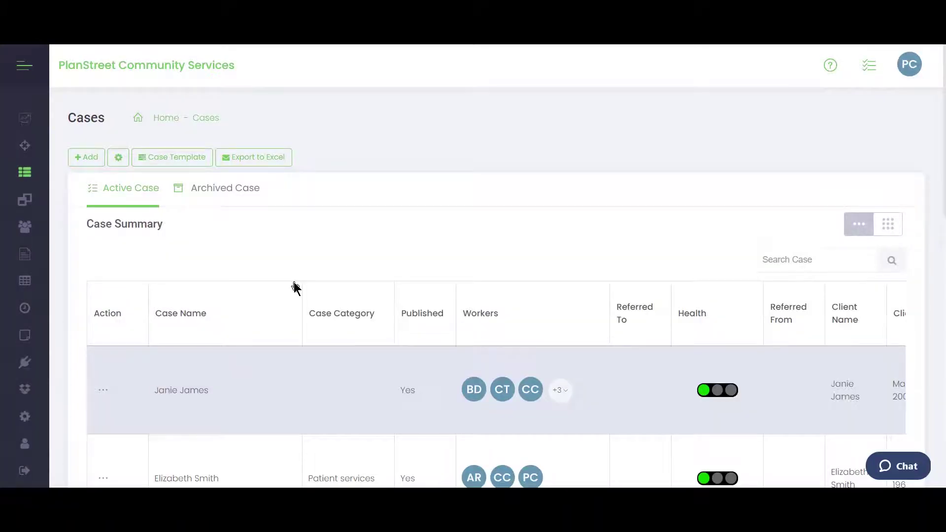
{"action": "scroll", "coordinate": [287, 374], "scroll_direction": "down", "scroll_amount": 5}
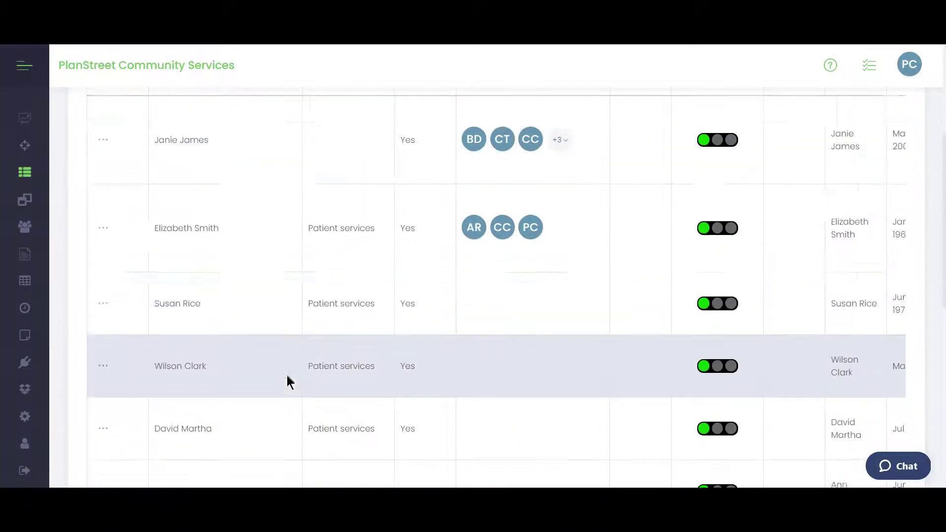
{"action": "scroll", "coordinate": [287, 376], "scroll_direction": "down", "scroll_amount": 4}
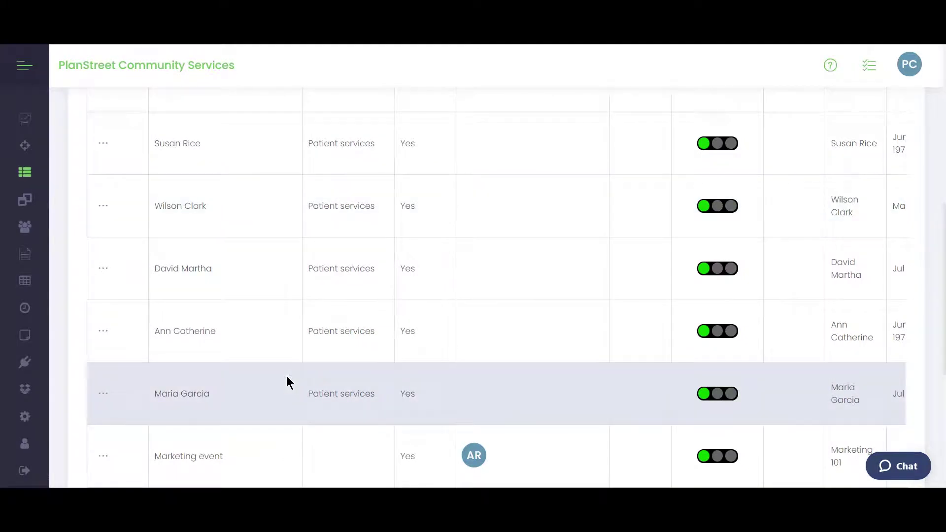
{"action": "scroll", "coordinate": [287, 381], "scroll_direction": "up", "scroll_amount": 10}
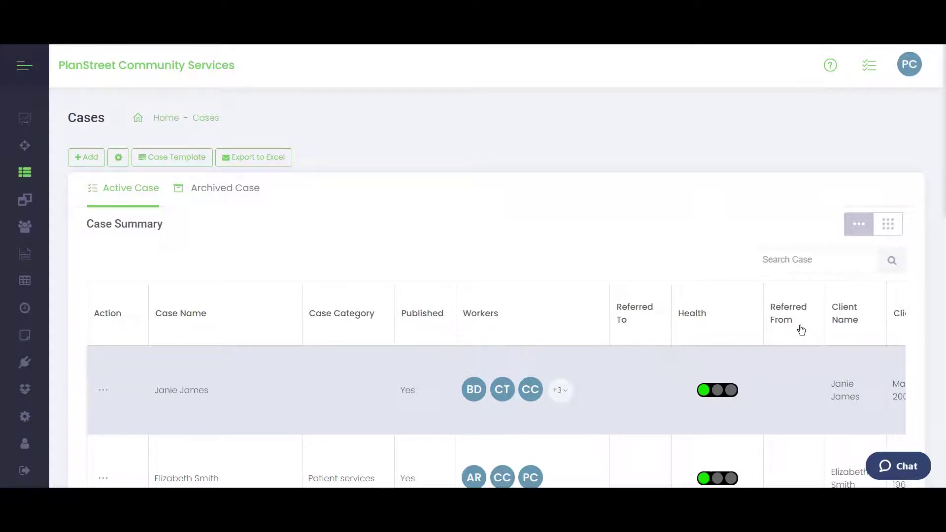
{"action": "left_click_drag", "start_coordinate": [804, 312], "coordinate": [770, 306]}
Open a client's case board and its activity status filter
{"action": "left_click", "coordinate": [188, 390]}
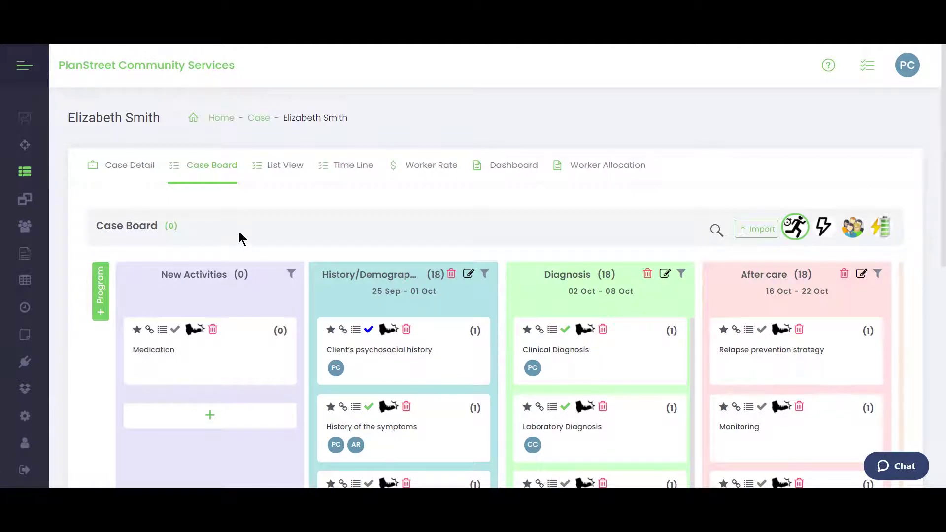
{"action": "scroll", "coordinate": [355, 256], "scroll_direction": "down", "scroll_amount": 2}
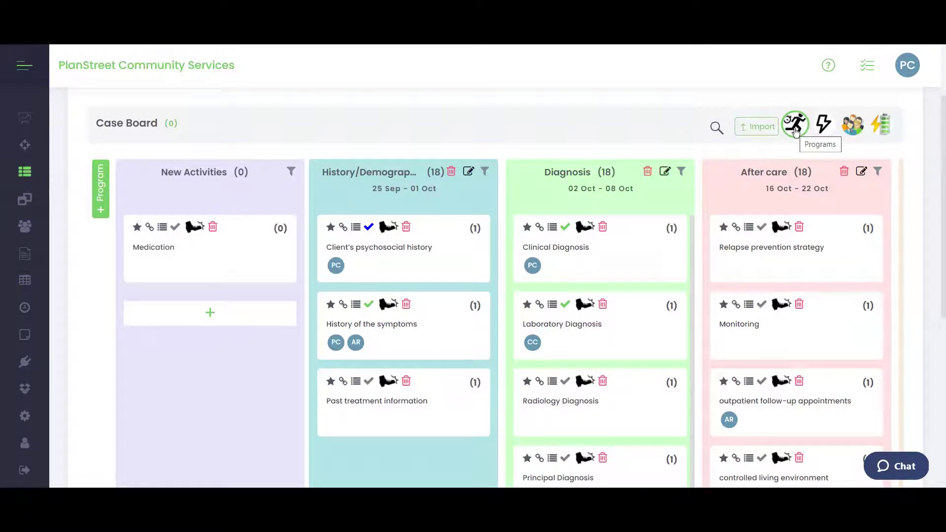
{"action": "left_click", "coordinate": [887, 125]}
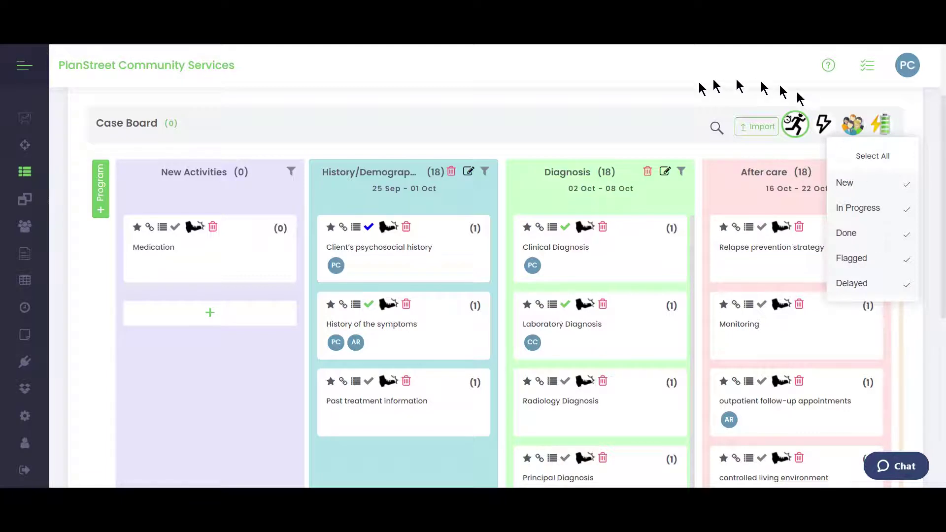
Review the History/Demographics program settings, keeping the Dark Blue colour, and discard the edits
{"action": "left_click", "coordinate": [468, 173]}
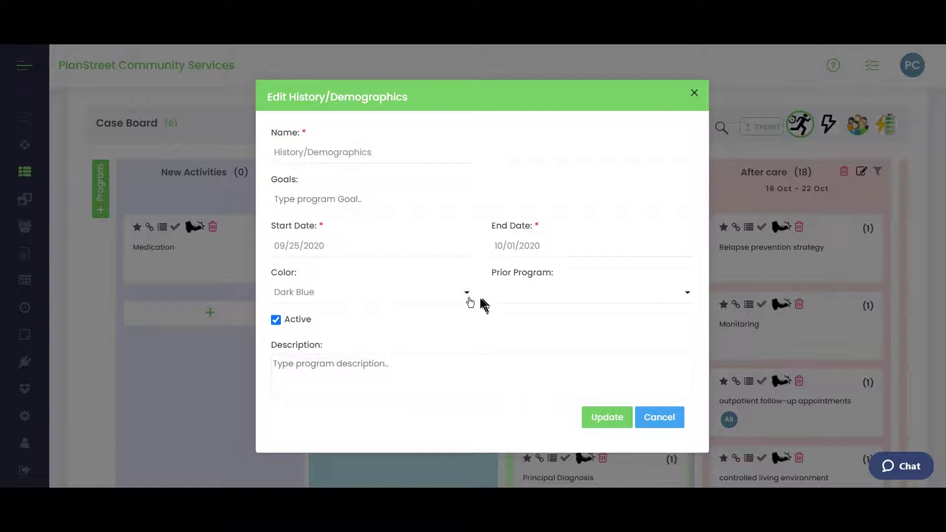
{"action": "left_click", "coordinate": [463, 295]}
{"action": "left_click", "coordinate": [455, 293]}
{"action": "left_click", "coordinate": [633, 385]}
{"action": "left_click", "coordinate": [659, 417]}
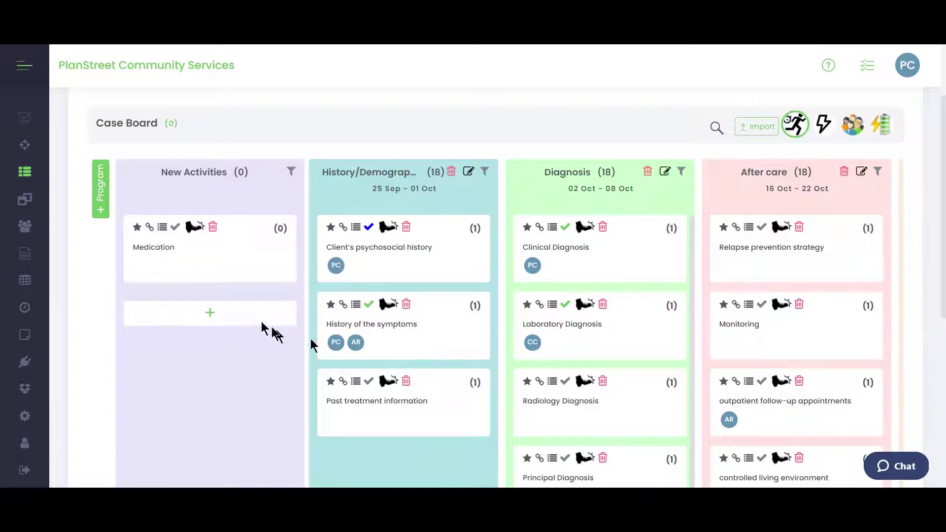
Drag the Medication card into History/Demographics, placing Past treatment information below it
{"action": "left_click_drag", "start_coordinate": [184, 258], "coordinate": [219, 280]}
{"action": "left_click_drag", "start_coordinate": [286, 365], "coordinate": [392, 483]}
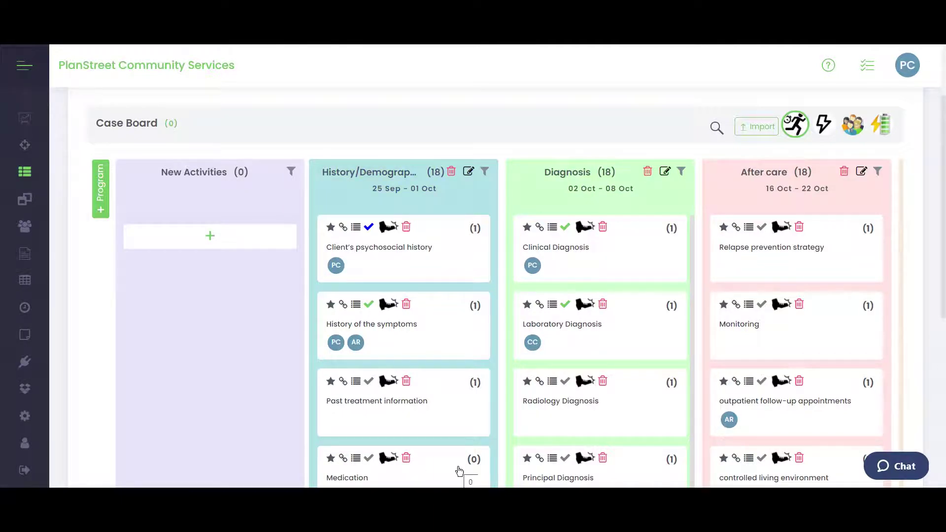
{"action": "left_click", "coordinate": [433, 474]}
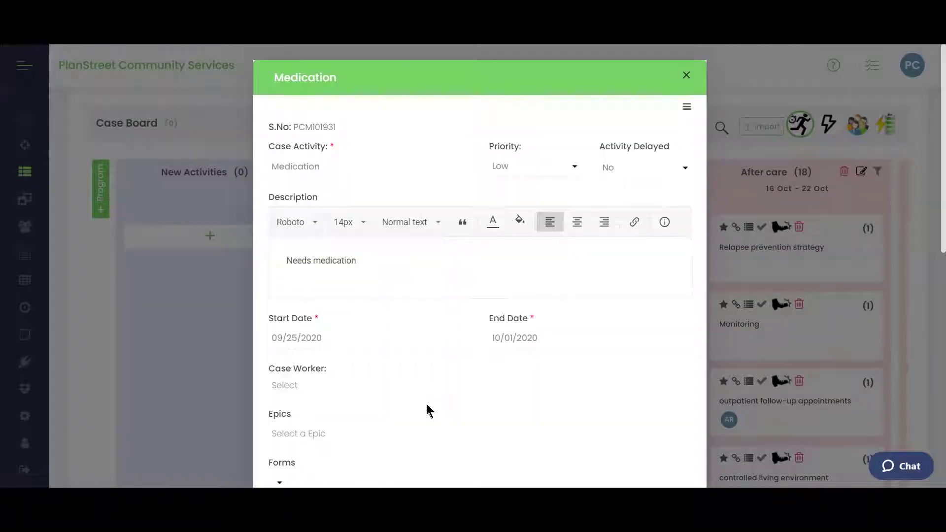
{"action": "left_click", "coordinate": [686, 75]}
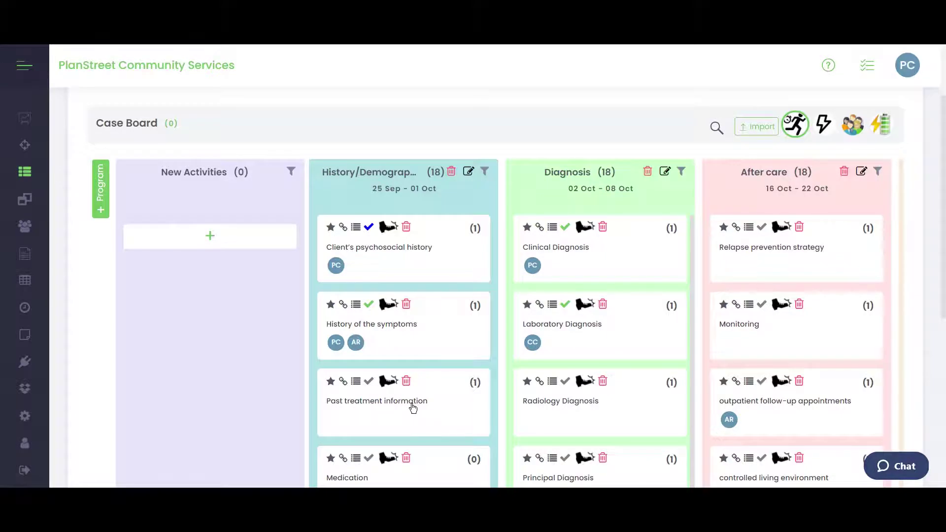
{"action": "left_click_drag", "start_coordinate": [591, 411], "coordinate": [418, 448]}
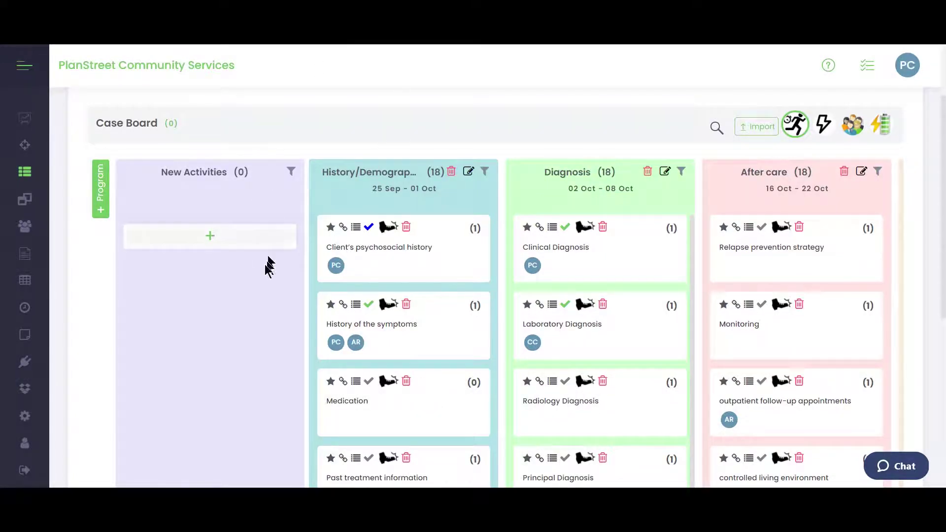
Create a 'sample task' activity in New Activities with a case worker assigned, and save it
{"action": "left_click", "coordinate": [211, 241]}
{"action": "left_click", "coordinate": [285, 138]}
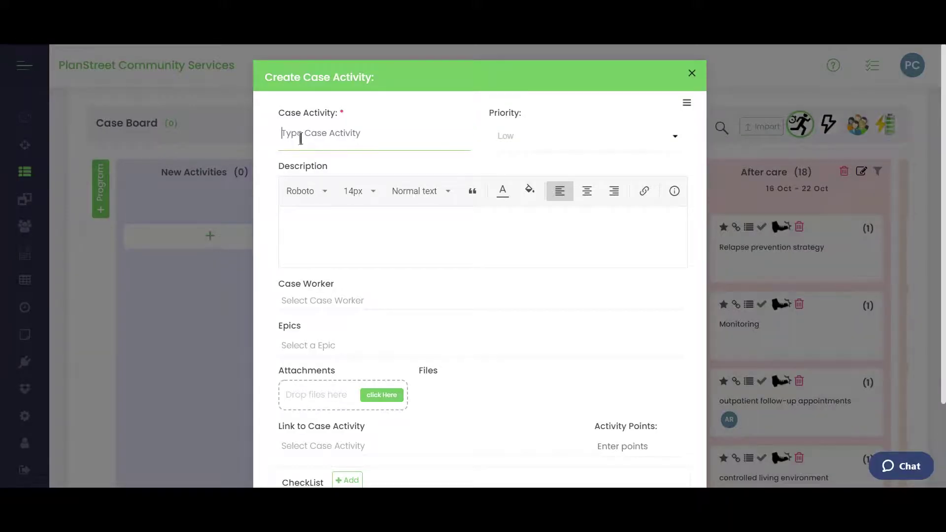
{"action": "type", "text": "sample task"}
{"action": "scroll", "coordinate": [331, 256], "scroll_direction": "down", "scroll_amount": 2}
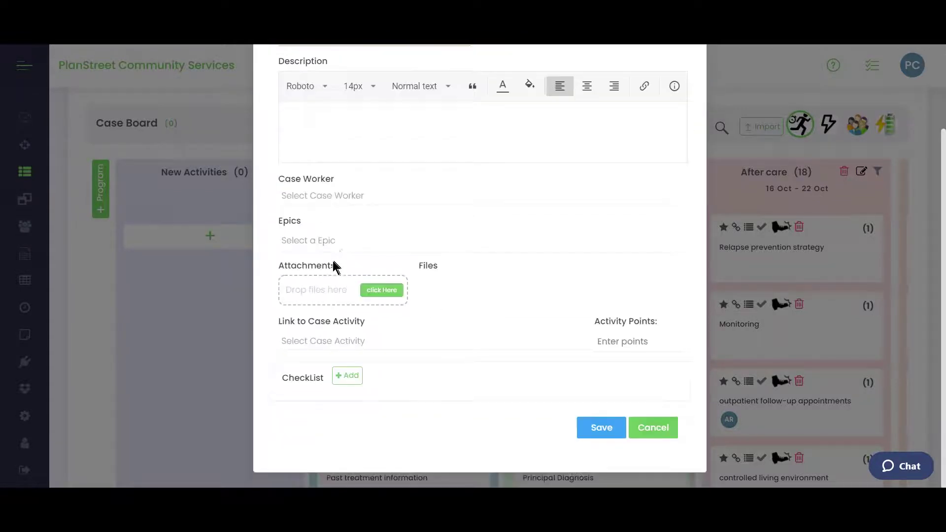
{"action": "left_click", "coordinate": [330, 193]}
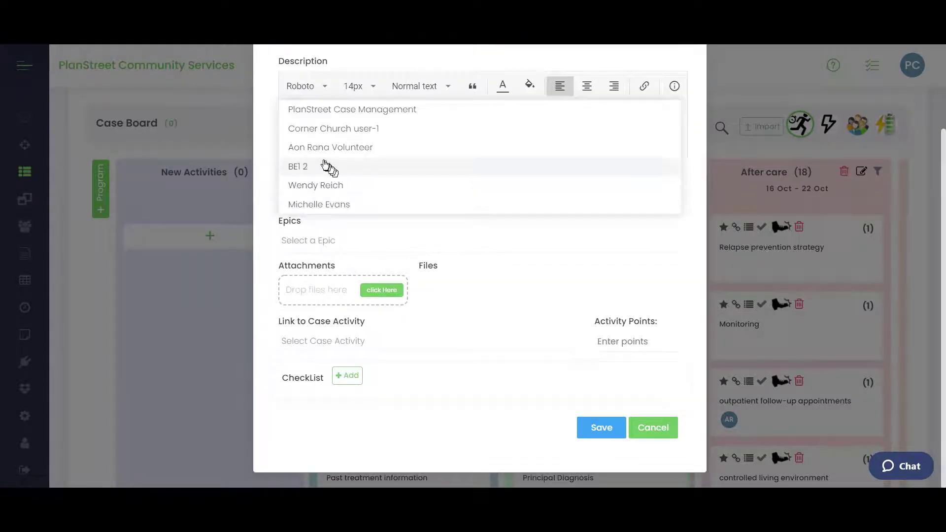
{"action": "left_click", "coordinate": [312, 167]}
{"action": "left_click", "coordinate": [602, 430]}
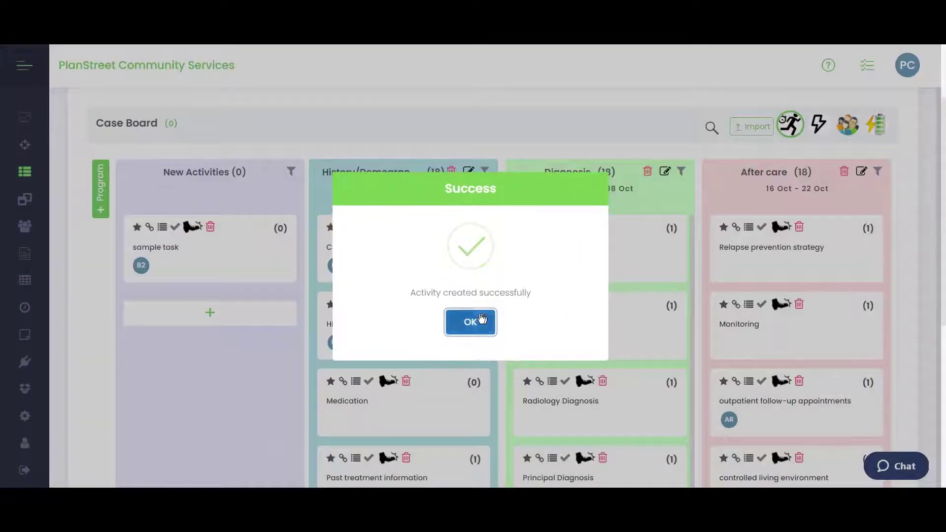
{"action": "left_click", "coordinate": [480, 322]}
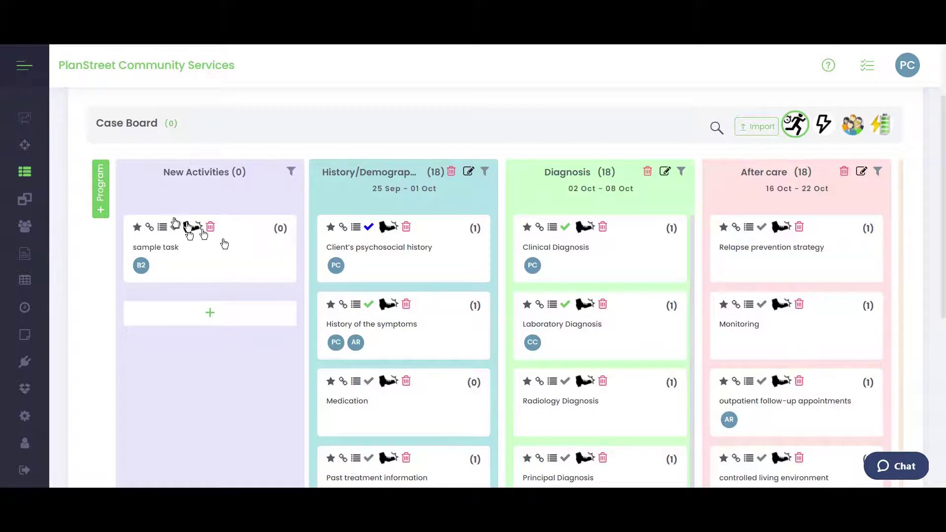
Assign a case worker to Medication and attach the Clients List Production spreadsheet
{"action": "left_click", "coordinate": [403, 398]}
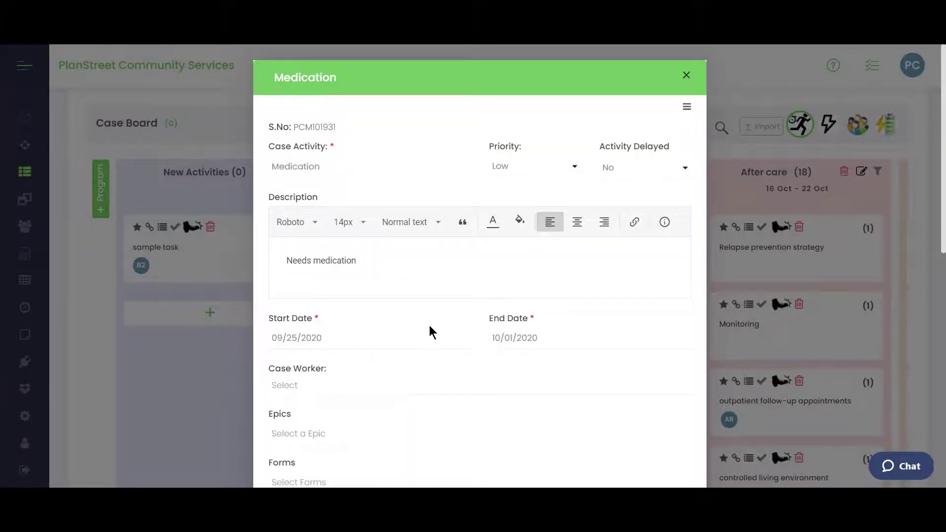
{"action": "scroll", "coordinate": [430, 331], "scroll_direction": "down", "scroll_amount": 2}
{"action": "left_click", "coordinate": [323, 283]}
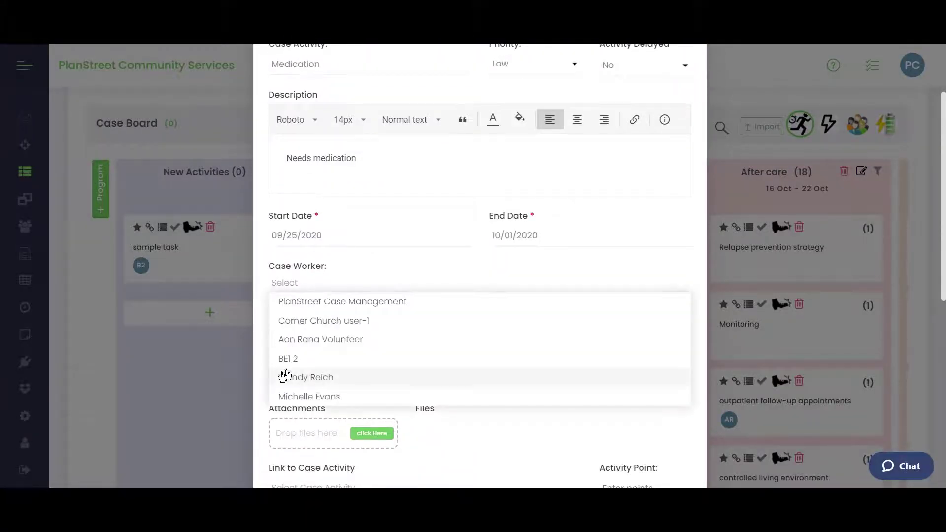
{"action": "left_click", "coordinate": [288, 359]}
{"action": "scroll", "coordinate": [424, 333], "scroll_direction": "down", "scroll_amount": 3}
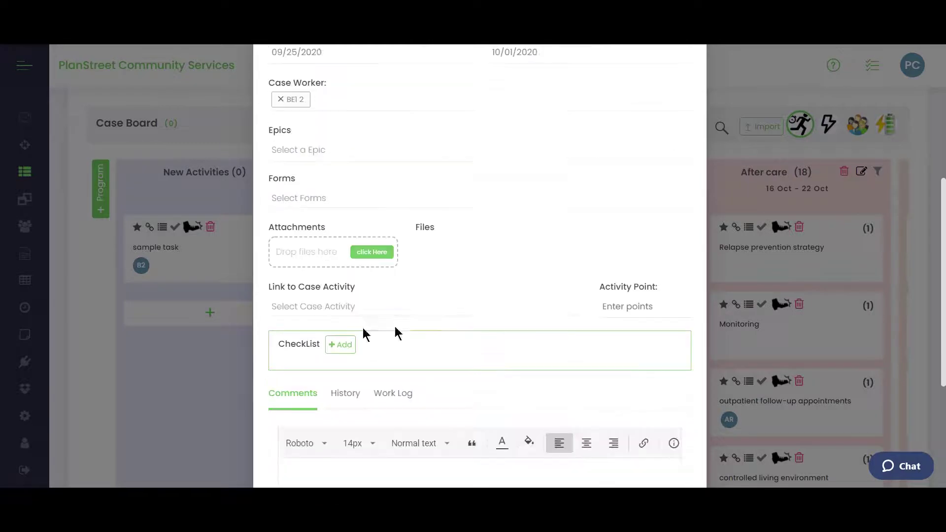
{"action": "scroll", "coordinate": [397, 329], "scroll_direction": "down", "scroll_amount": 2}
{"action": "left_click", "coordinate": [311, 230]}
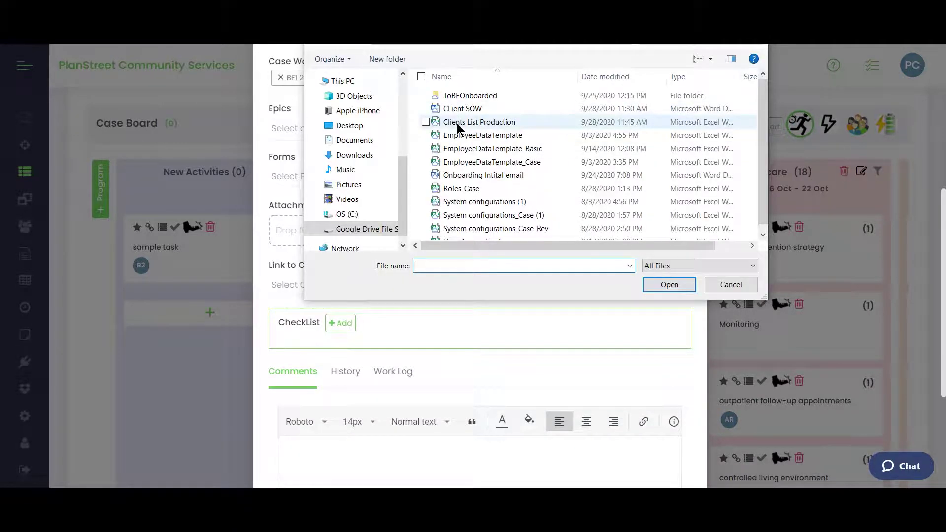
{"action": "left_click", "coordinate": [457, 127]}
{"action": "left_click", "coordinate": [674, 287]}
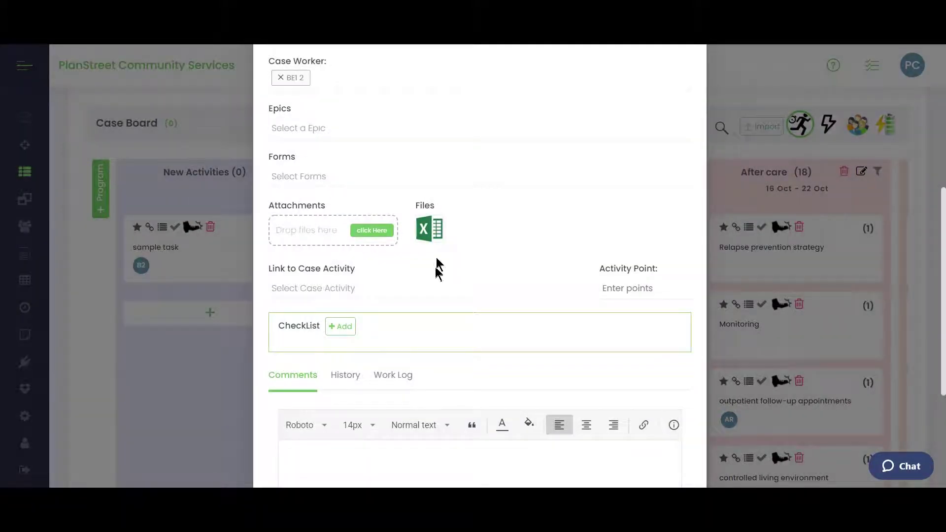
Delete the attached spreadsheet from Medication and save the task
{"action": "left_click", "coordinate": [441, 223]}
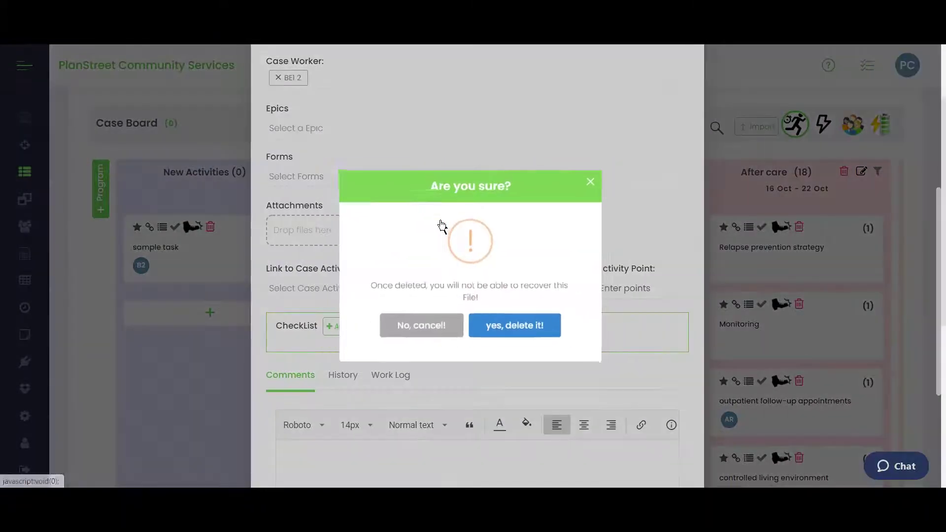
{"action": "left_click", "coordinate": [535, 332]}
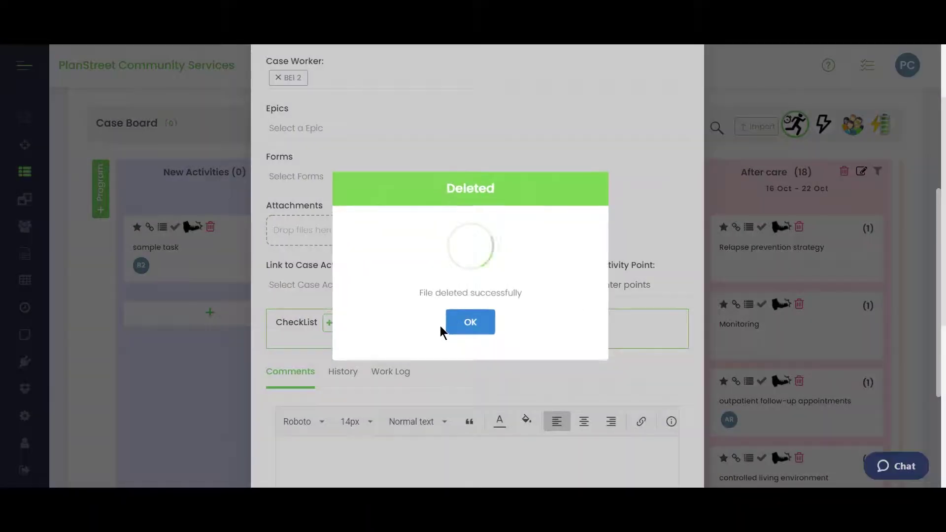
{"action": "left_click", "coordinate": [452, 331]}
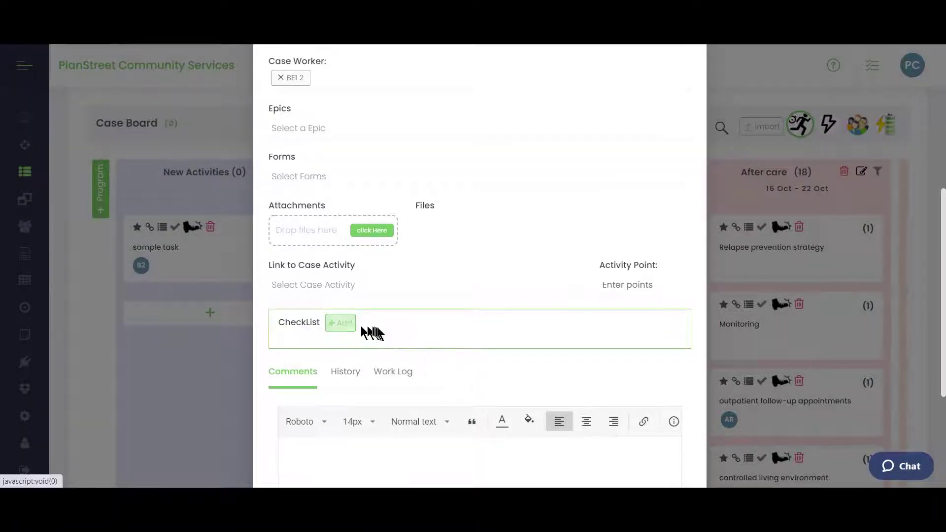
{"action": "scroll", "coordinate": [376, 332], "scroll_direction": "down", "scroll_amount": 4}
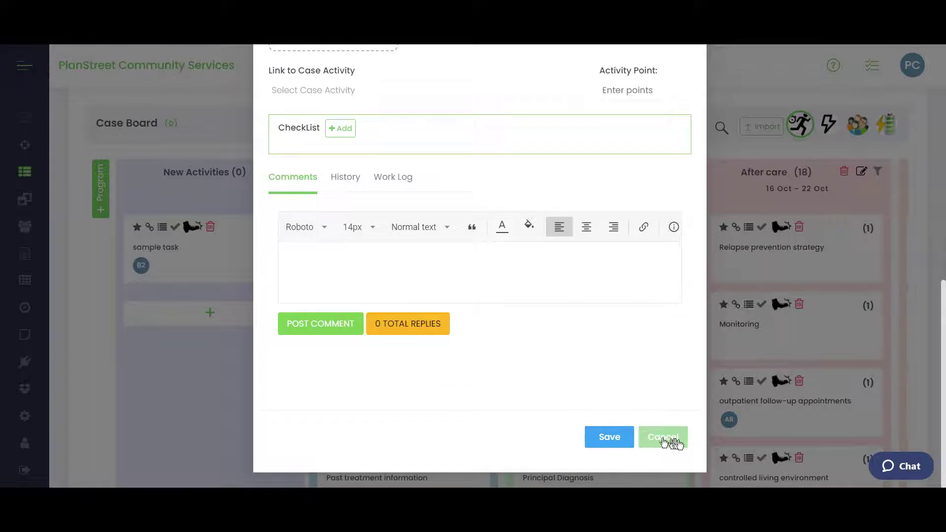
{"action": "left_click", "coordinate": [610, 446]}
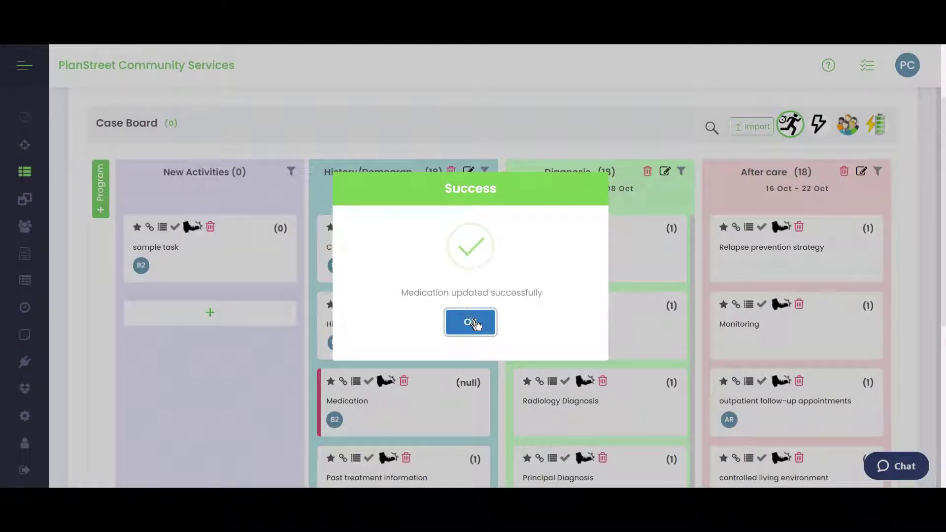
{"action": "left_click", "coordinate": [470, 322]}
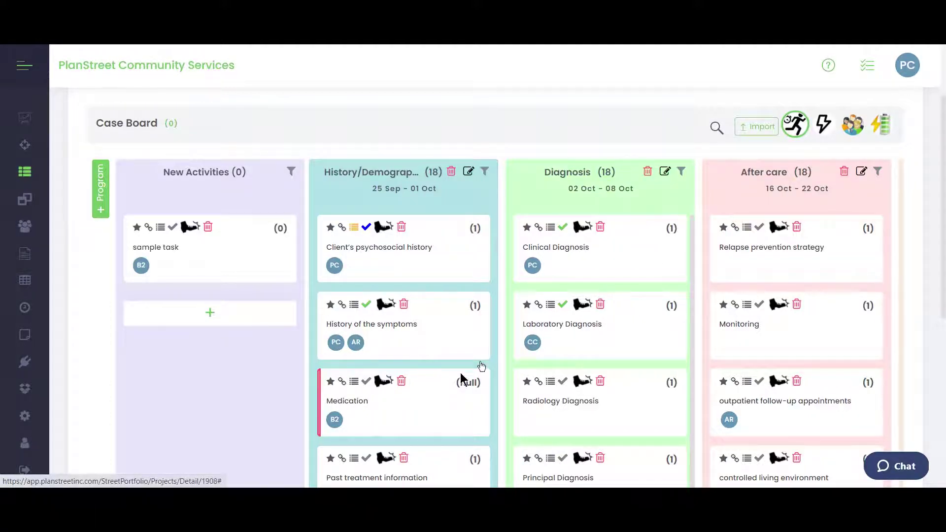
On My Street, filter My Activities to one client's case, showing its 3 activities
{"action": "left_click", "coordinate": [27, 147]}
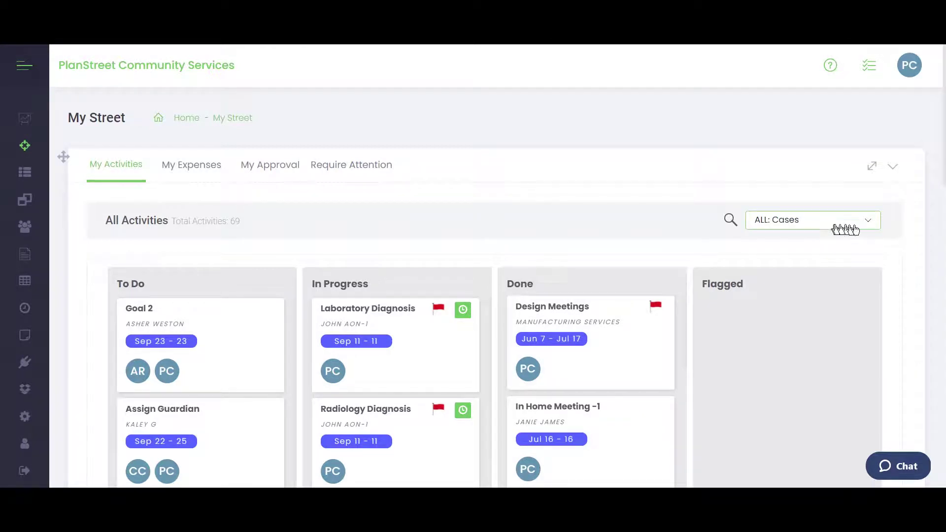
{"action": "left_click", "coordinate": [874, 228]}
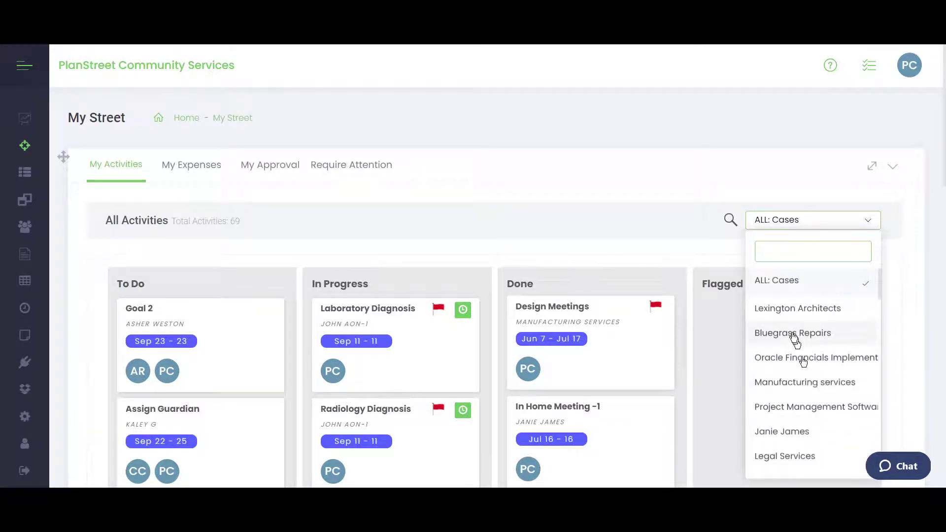
{"action": "scroll", "coordinate": [796, 365], "scroll_direction": "down", "scroll_amount": 3}
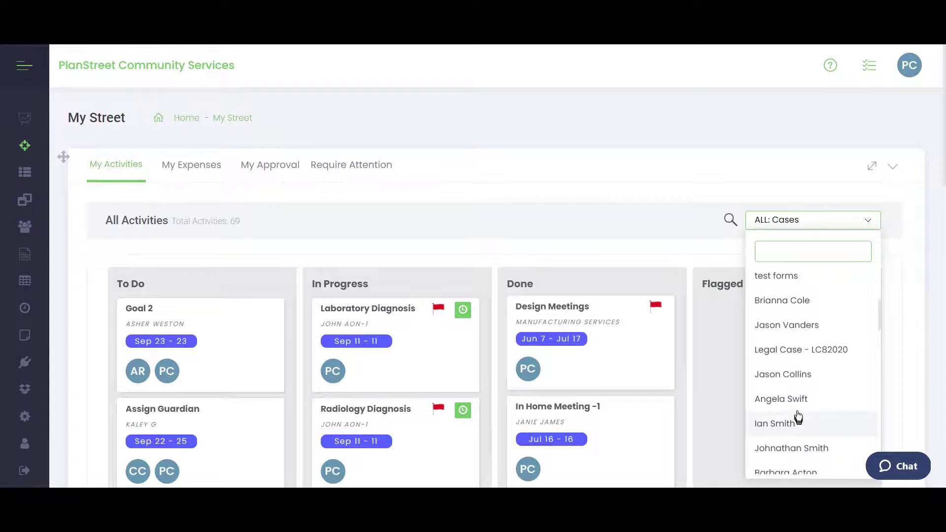
{"action": "scroll", "coordinate": [794, 382], "scroll_direction": "down", "scroll_amount": 2}
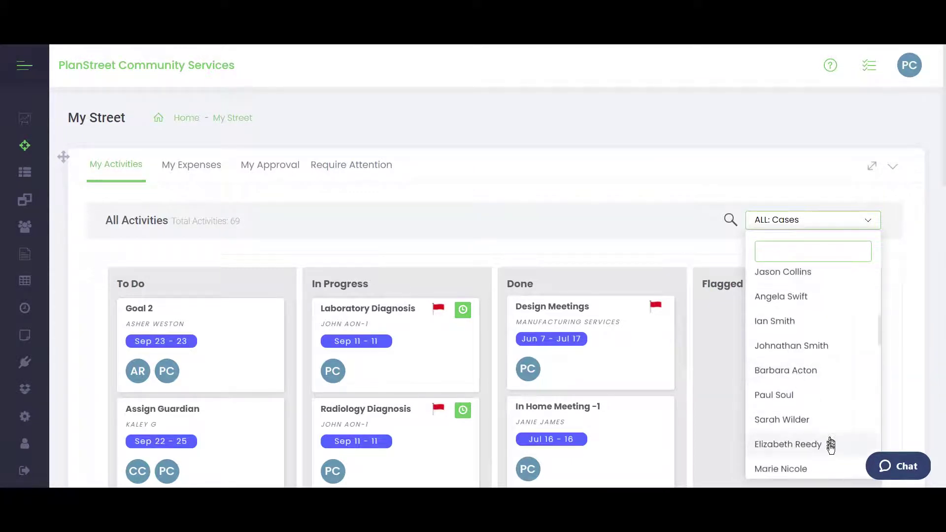
{"action": "scroll", "coordinate": [821, 441], "scroll_direction": "down", "scroll_amount": 2}
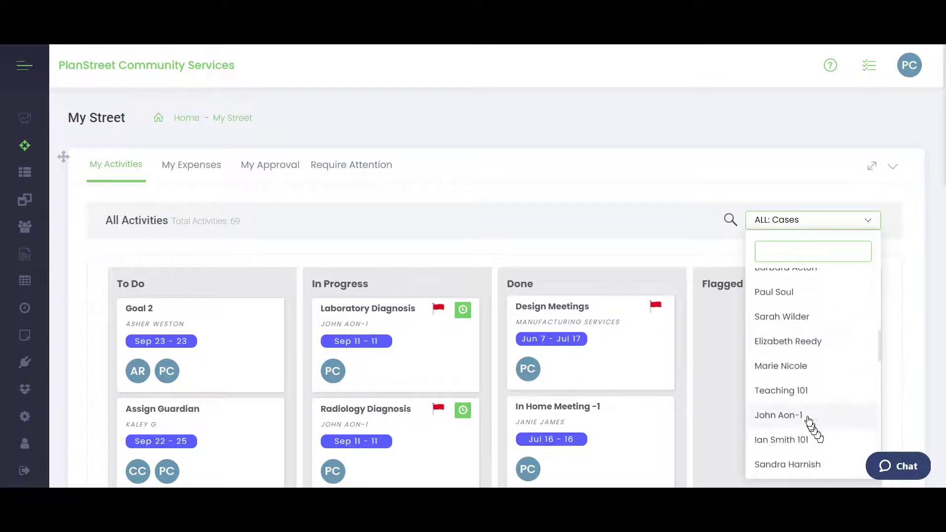
{"action": "left_click", "coordinate": [788, 341]}
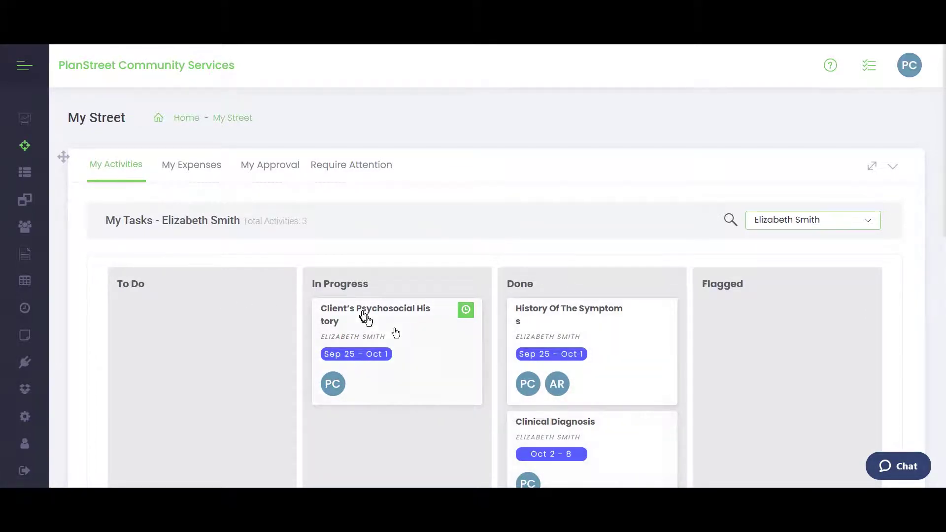
Tick 'get signature' in the Client's psychosocial history checklist and save the task
{"action": "left_click", "coordinate": [431, 353]}
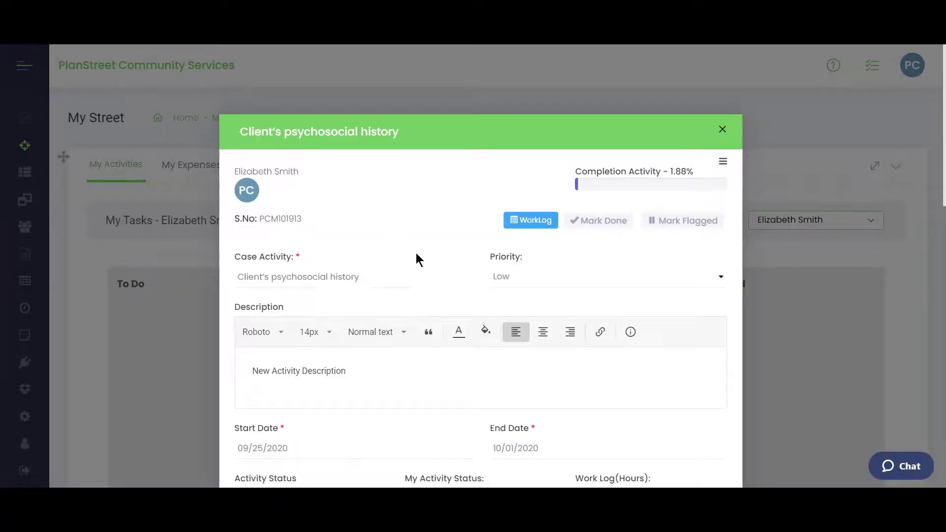
{"action": "scroll", "coordinate": [416, 253], "scroll_direction": "down", "scroll_amount": 4}
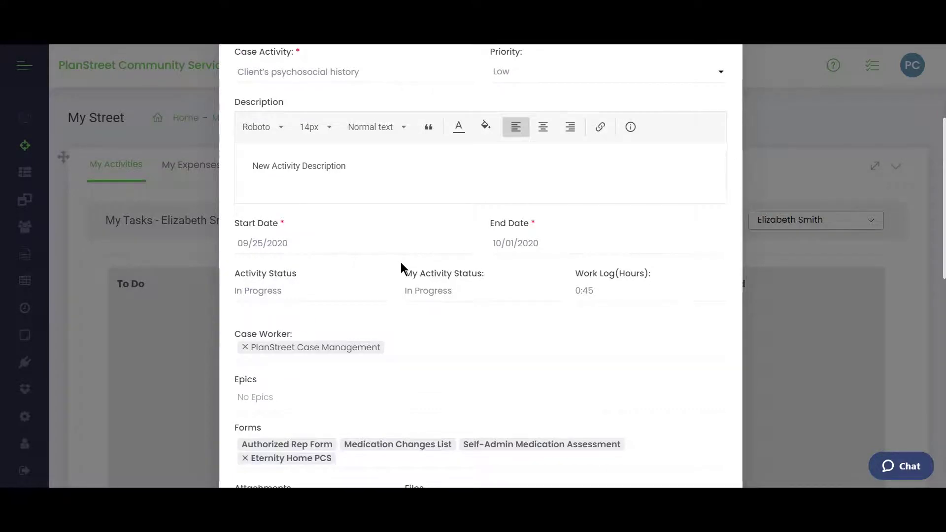
{"action": "scroll", "coordinate": [401, 262], "scroll_direction": "down", "scroll_amount": 2}
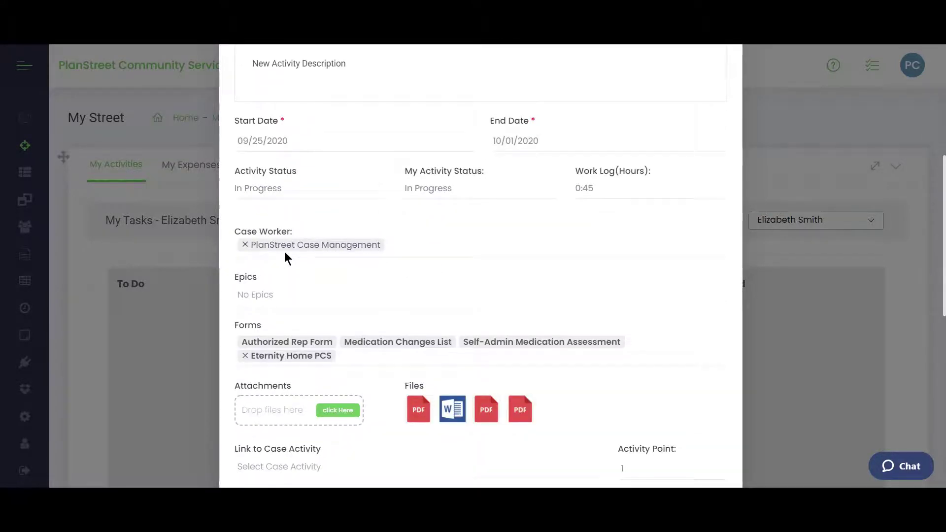
{"action": "scroll", "coordinate": [353, 305], "scroll_direction": "down", "scroll_amount": 2}
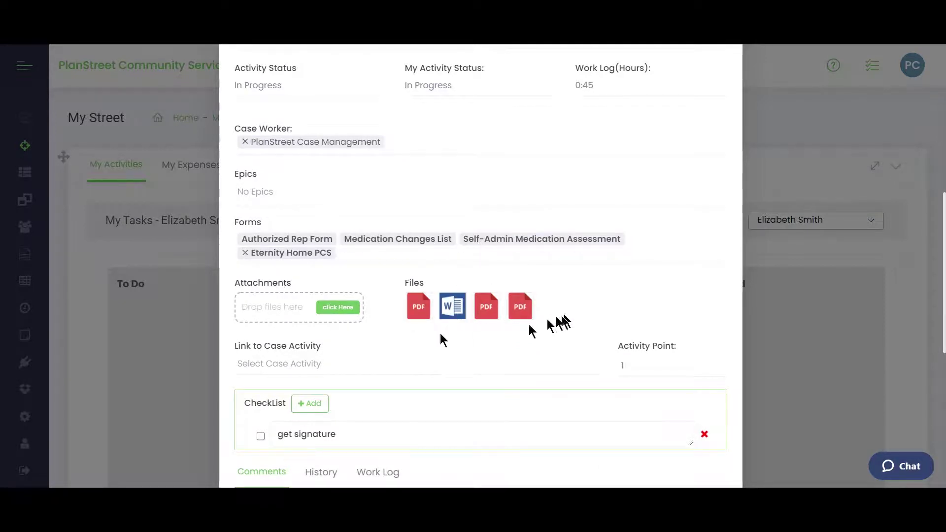
{"action": "scroll", "coordinate": [378, 343], "scroll_direction": "down", "scroll_amount": 4}
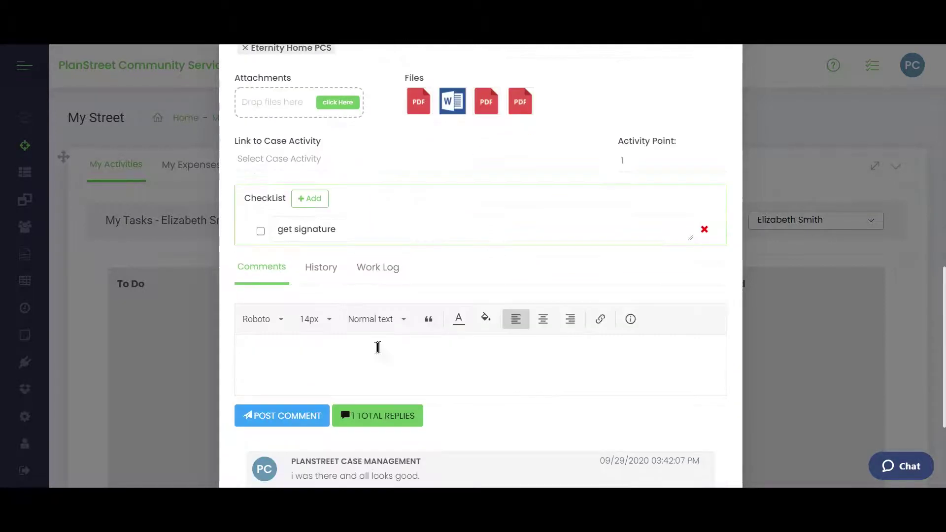
{"action": "left_click", "coordinate": [261, 232]}
{"action": "scroll", "coordinate": [497, 286], "scroll_direction": "down", "scroll_amount": 3}
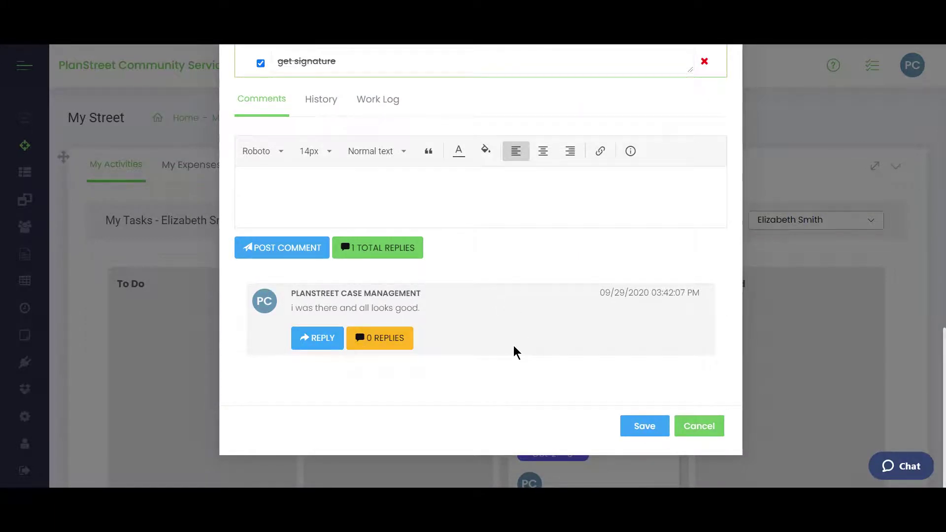
{"action": "scroll", "coordinate": [513, 345], "scroll_direction": "up", "scroll_amount": 10}
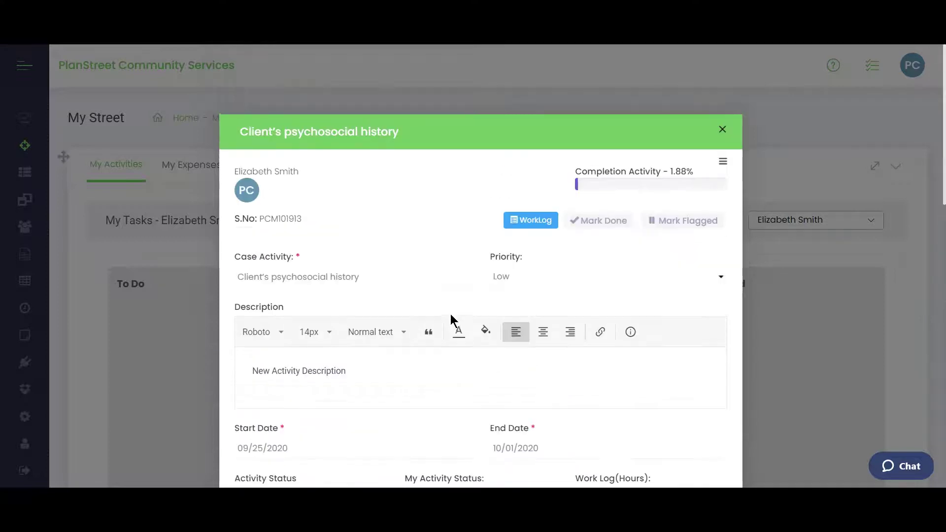
{"action": "scroll", "coordinate": [450, 305], "scroll_direction": "down", "scroll_amount": 4}
{"action": "scroll", "coordinate": [451, 318], "scroll_direction": "down", "scroll_amount": 12}
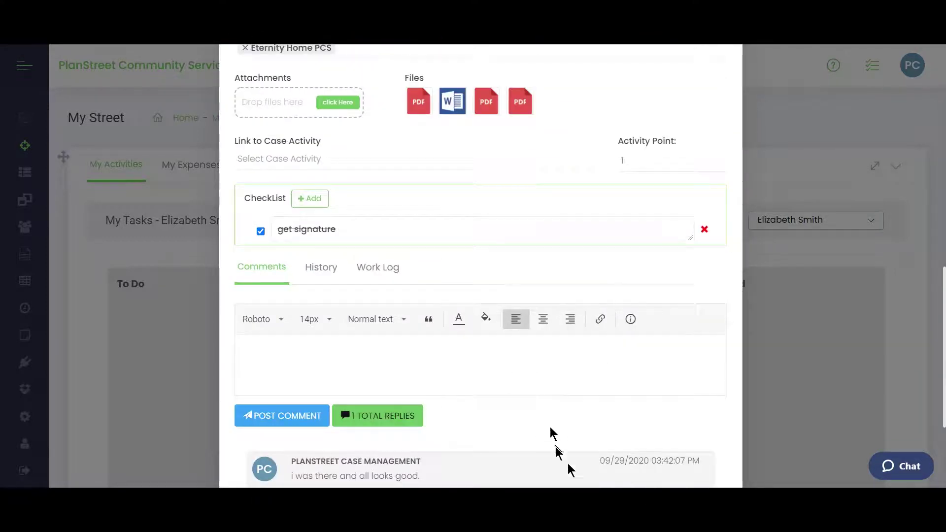
{"action": "left_click", "coordinate": [642, 434]}
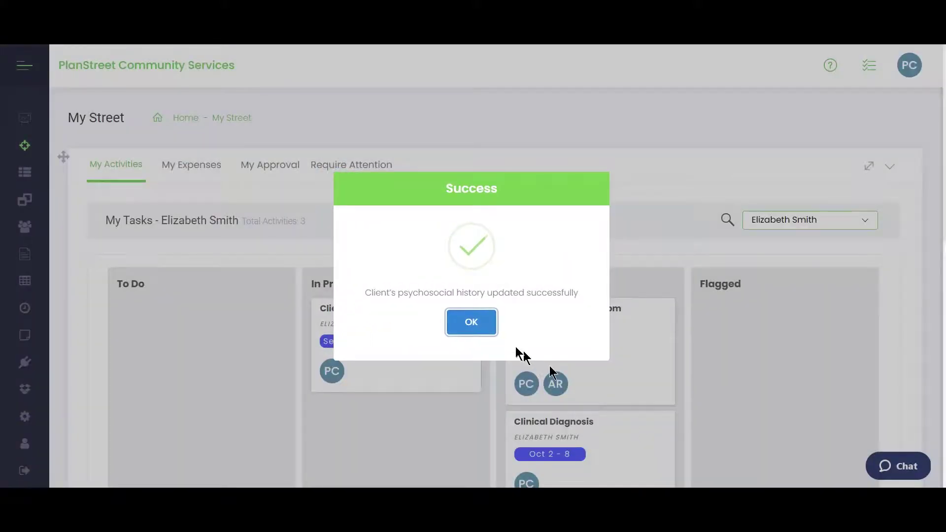
{"action": "left_click", "coordinate": [478, 330]}
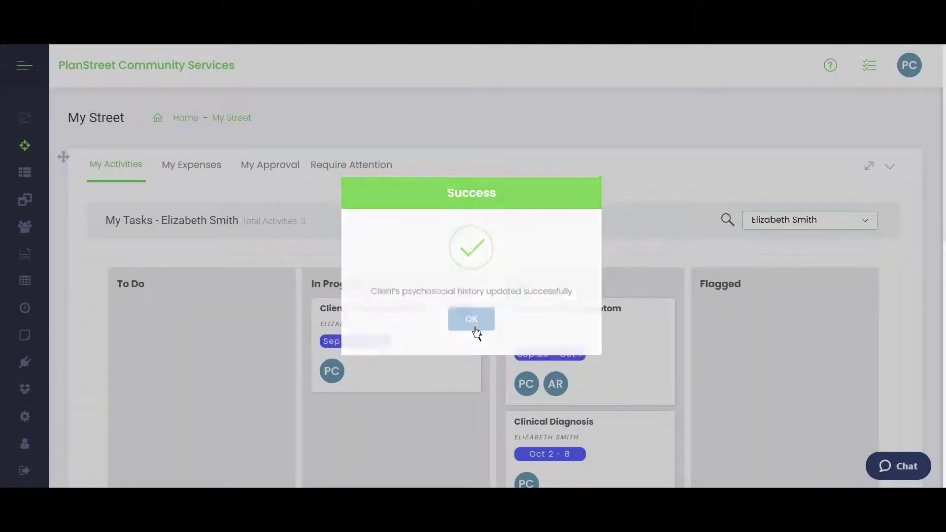
Drag the Client's Psychosocial History card from In Progress into Done
{"action": "left_click_drag", "start_coordinate": [485, 367], "coordinate": [620, 402]}
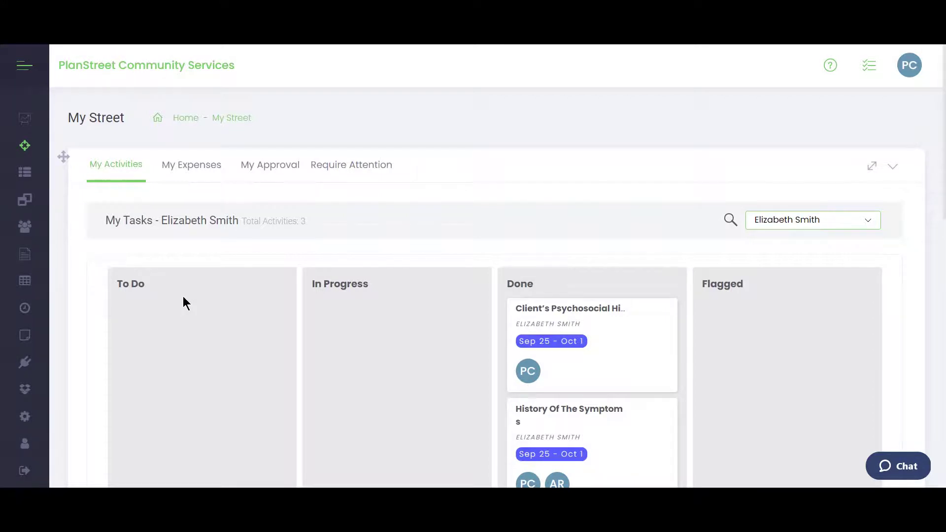
{"action": "left_click", "coordinate": [27, 282]}
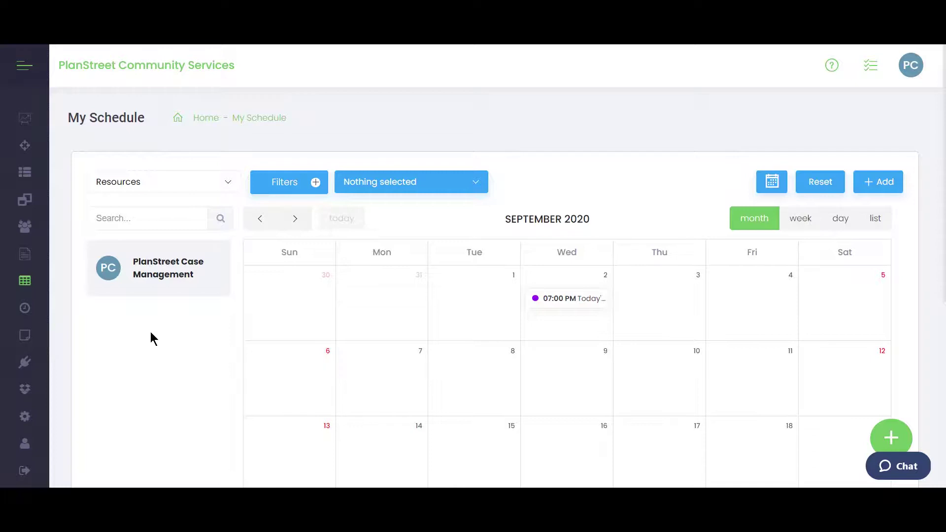
Add Junior Partner and Senior Associate to the schedule resources and browse the September 2020 calendar
{"action": "left_click", "coordinate": [190, 185]}
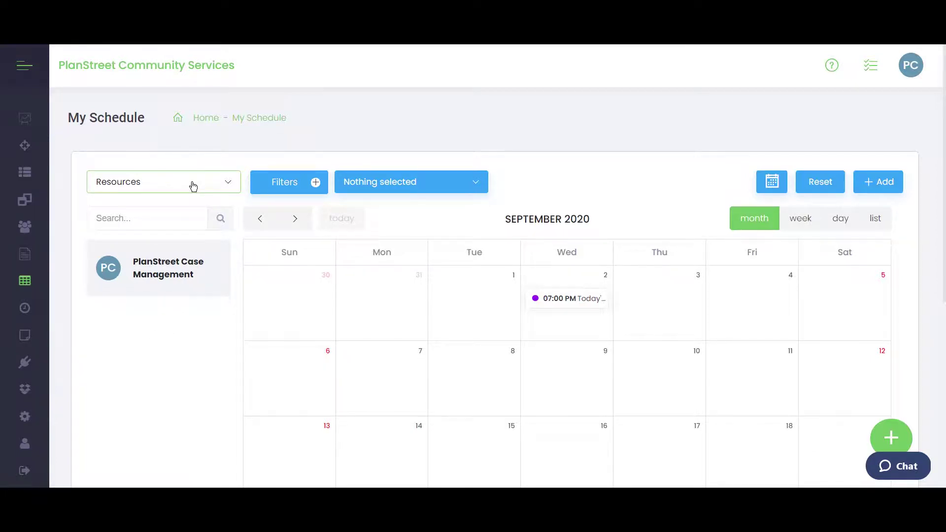
{"action": "left_click", "coordinate": [132, 291]}
{"action": "left_click", "coordinate": [117, 316]}
{"action": "left_click", "coordinate": [116, 438]}
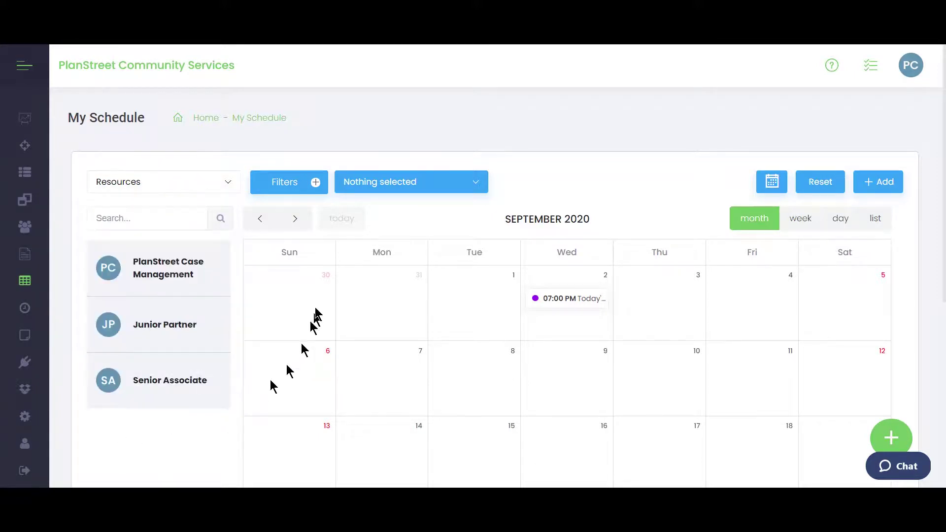
{"action": "scroll", "coordinate": [408, 374], "scroll_direction": "down", "scroll_amount": 4}
{"action": "scroll", "coordinate": [394, 311], "scroll_direction": "up", "scroll_amount": 2}
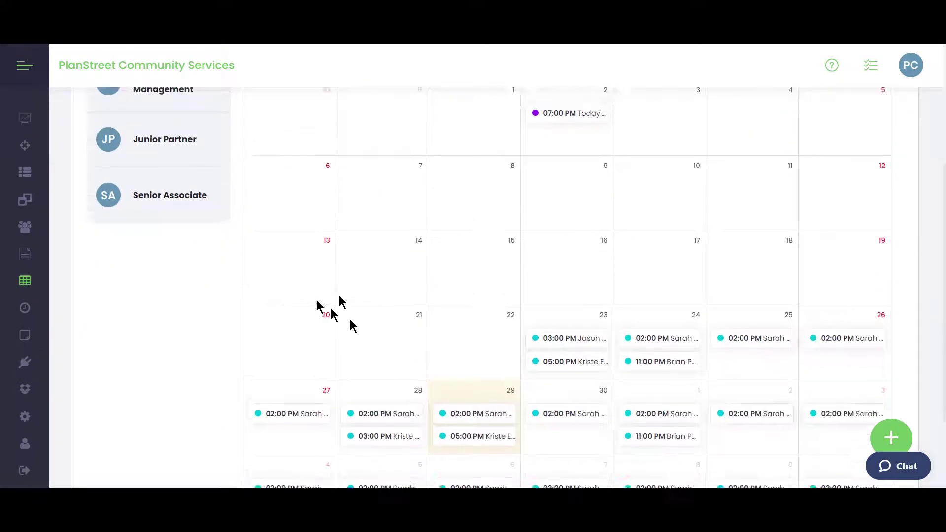
{"action": "scroll", "coordinate": [724, 290], "scroll_direction": "up", "scroll_amount": 2}
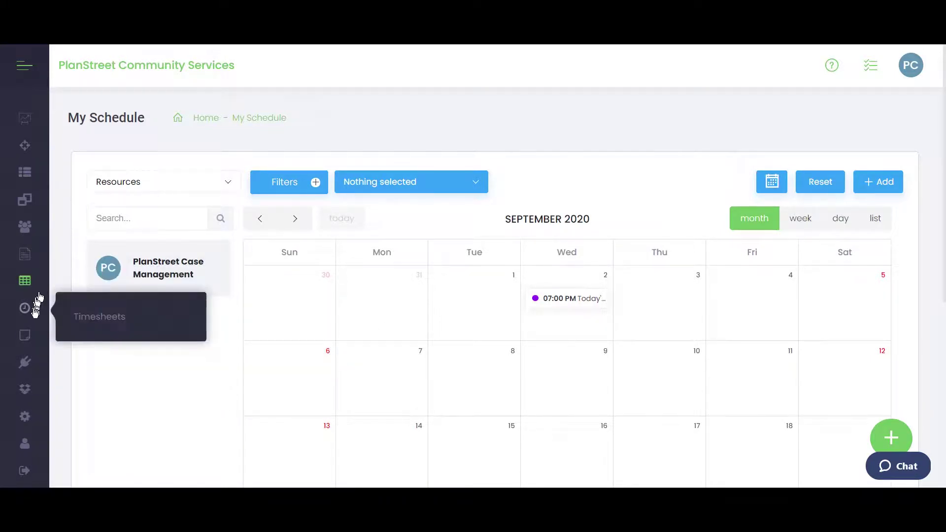
Go to Timesheets and start a new timesheet
{"action": "left_click", "coordinate": [24, 318]}
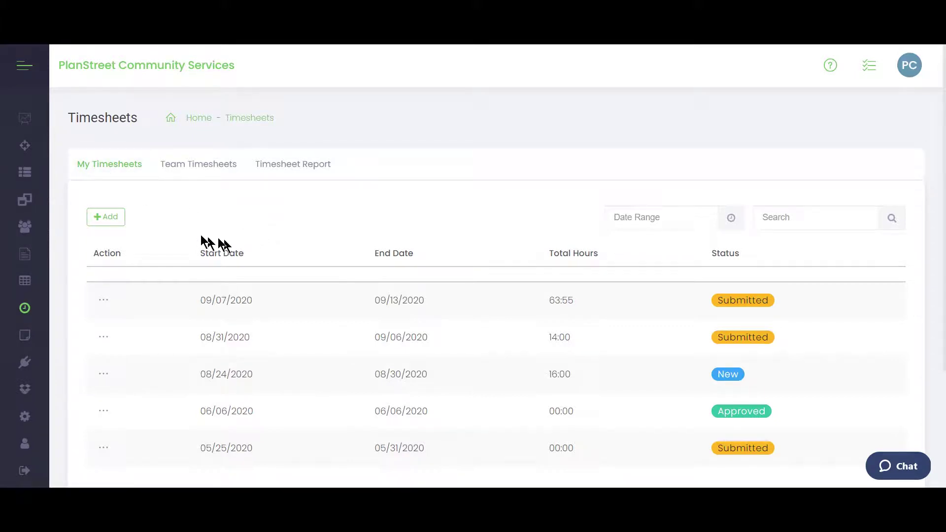
{"action": "left_click", "coordinate": [118, 222]}
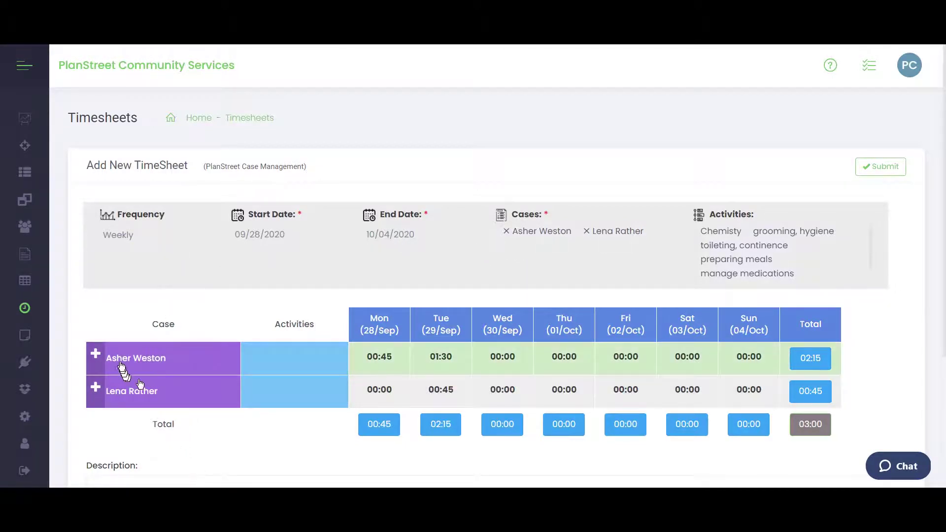
Expand the first case's activities and save the 09/28–10/04 timesheet totalling 03:00 hours
{"action": "left_click", "coordinate": [95, 355]}
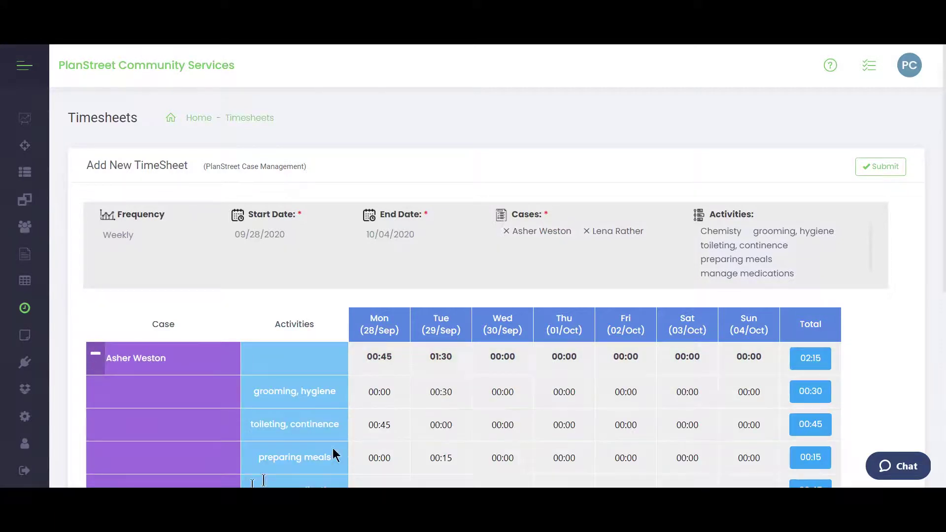
{"action": "scroll", "coordinate": [335, 410], "scroll_direction": "down", "scroll_amount": 2}
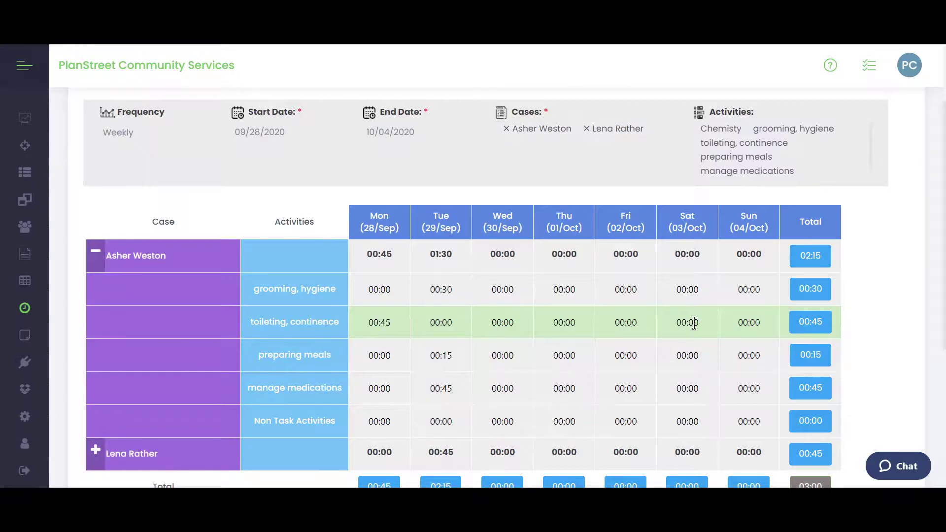
{"action": "scroll", "coordinate": [699, 344], "scroll_direction": "down", "scroll_amount": 2}
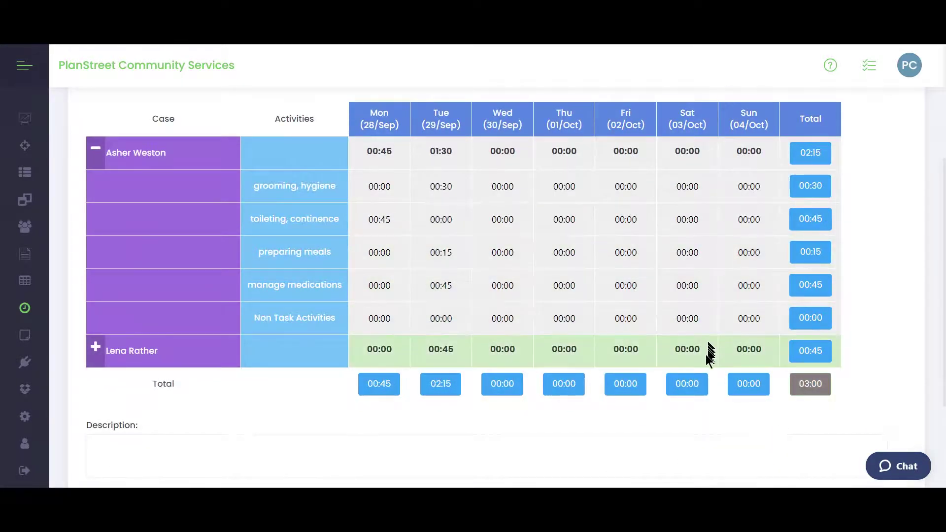
{"action": "scroll", "coordinate": [709, 351], "scroll_direction": "down", "scroll_amount": 3}
{"action": "left_click", "coordinate": [735, 370]}
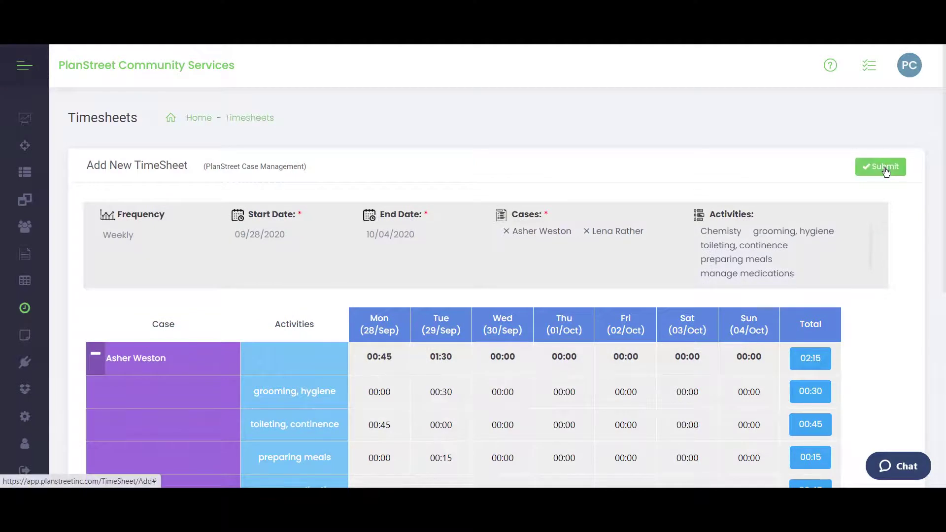
{"action": "scroll", "coordinate": [39, 365], "scroll_direction": "down", "scroll_amount": 2}
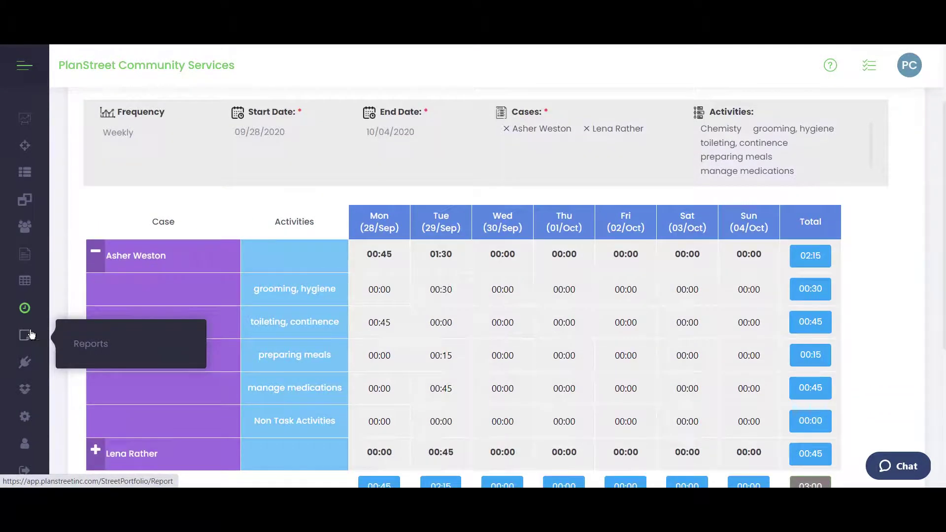
Open Reports' Create Reports tab and review the Appearance settings, including title 'Test title For report'
{"action": "left_click", "coordinate": [30, 337]}
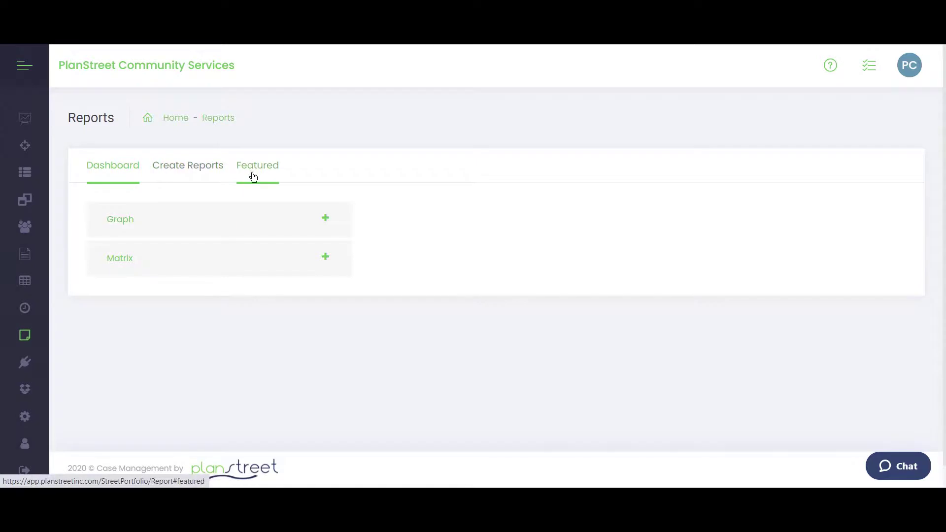
{"action": "left_click", "coordinate": [187, 166]}
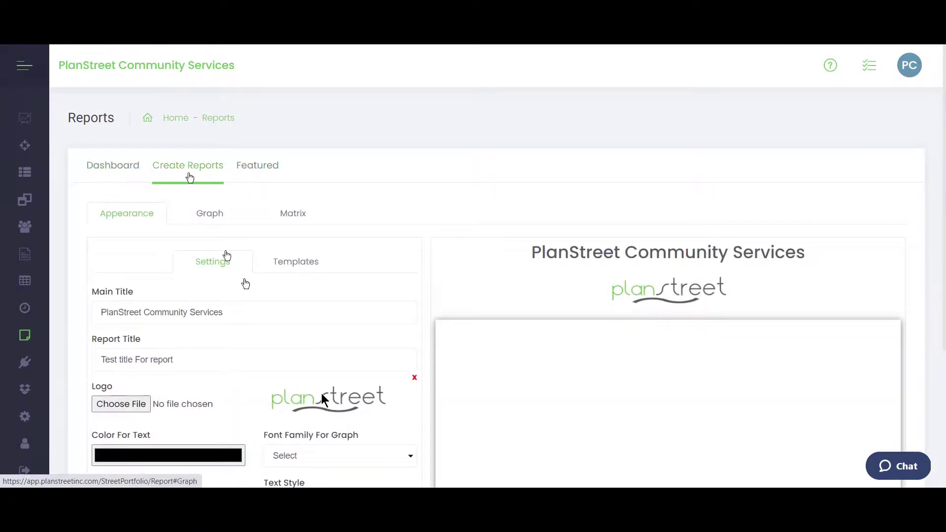
{"action": "scroll", "coordinate": [318, 358], "scroll_direction": "down", "scroll_amount": 1}
{"action": "scroll", "coordinate": [318, 358], "scroll_direction": "down", "scroll_amount": 3}
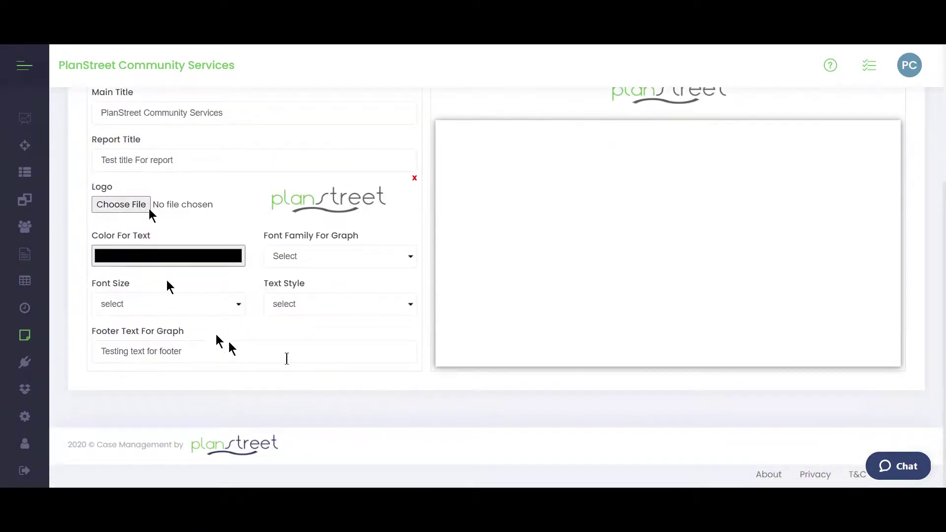
{"action": "scroll", "coordinate": [365, 346], "scroll_direction": "up", "scroll_amount": 3}
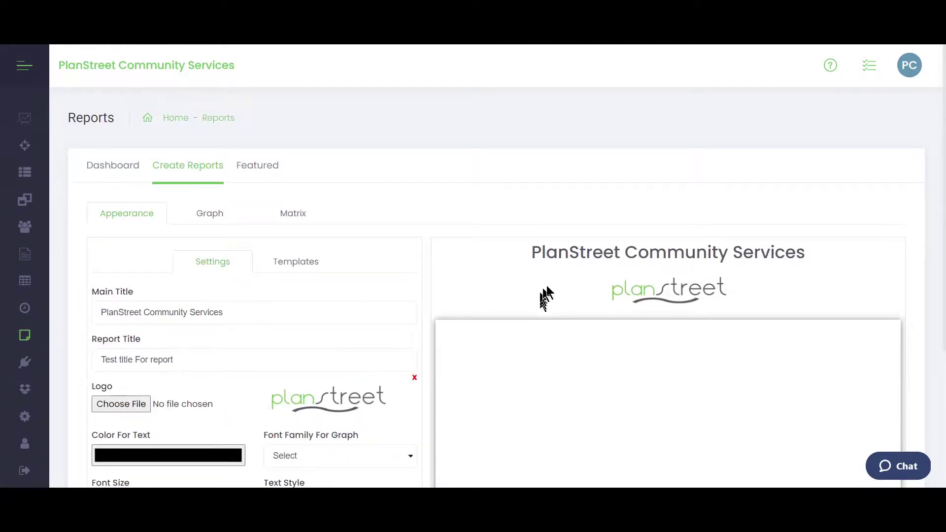
{"action": "scroll", "coordinate": [557, 290], "scroll_direction": "down", "scroll_amount": 3}
{"action": "scroll", "coordinate": [335, 369], "scroll_direction": "up", "scroll_amount": 4}
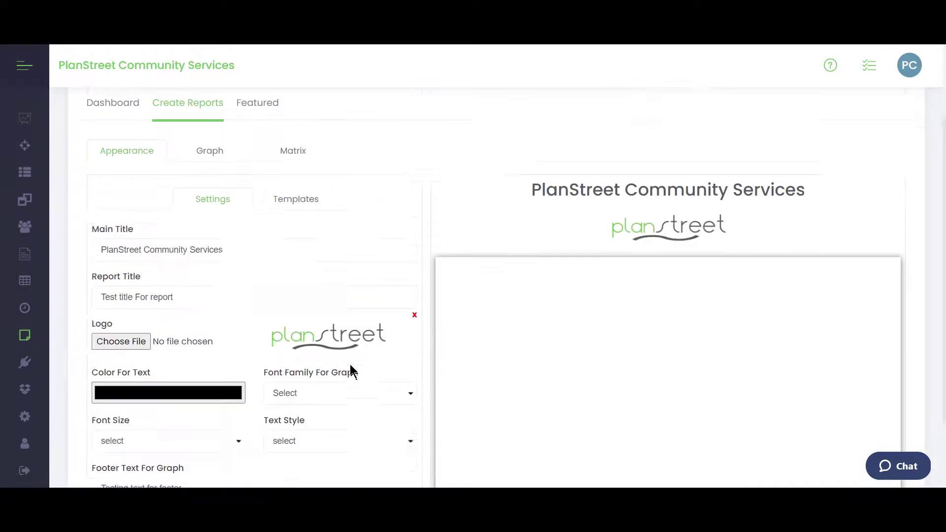
Browse the Bar chart templates, then return to the Reports Dashboard with Graph and Matrix sections
{"action": "left_click", "coordinate": [294, 266]}
{"action": "scroll", "coordinate": [316, 342], "scroll_direction": "down", "scroll_amount": 4}
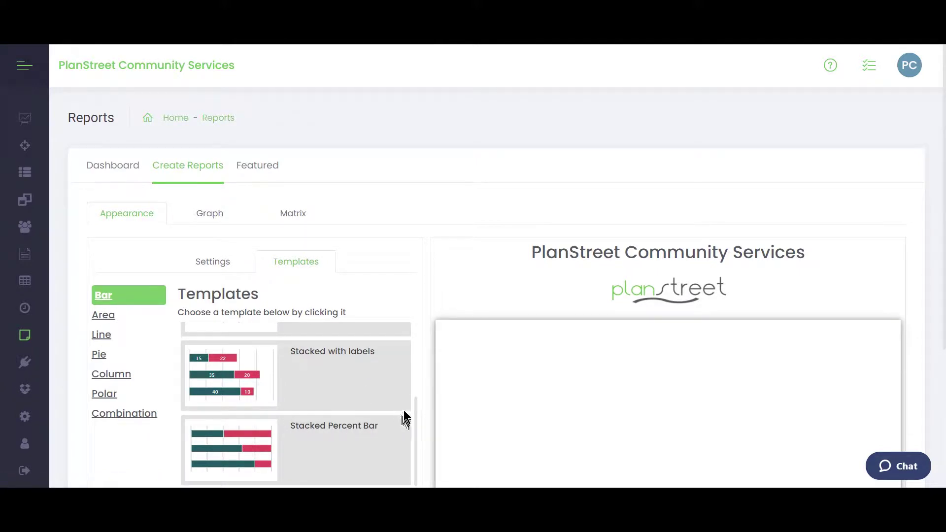
{"action": "scroll", "coordinate": [415, 416], "scroll_direction": "down", "scroll_amount": 2}
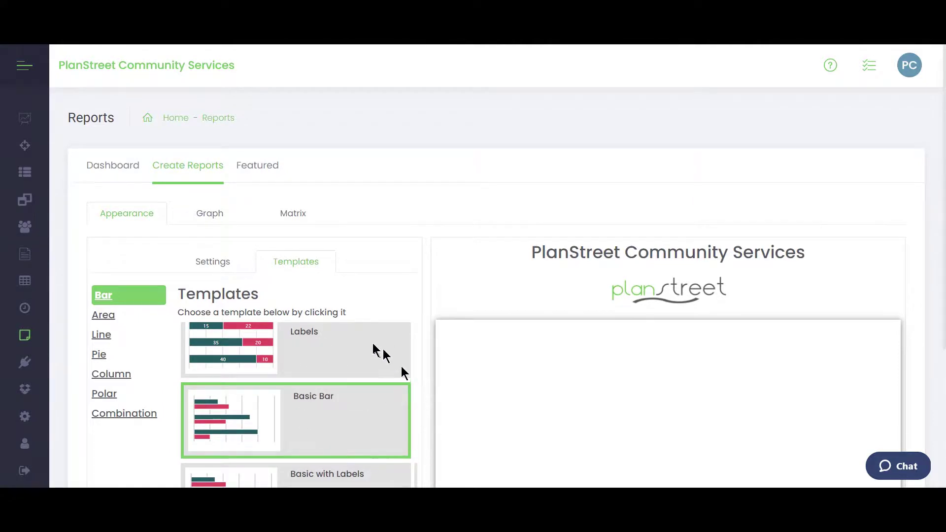
{"action": "left_click", "coordinate": [114, 167]}
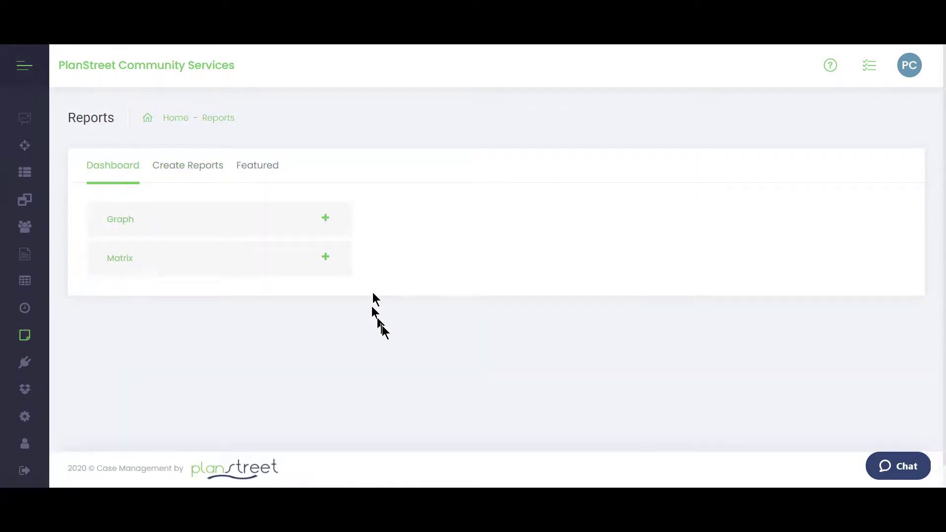
Review the Donors table, then show the Invoice tab with $0 overdue and no invoices
{"action": "left_click", "coordinate": [25, 444]}
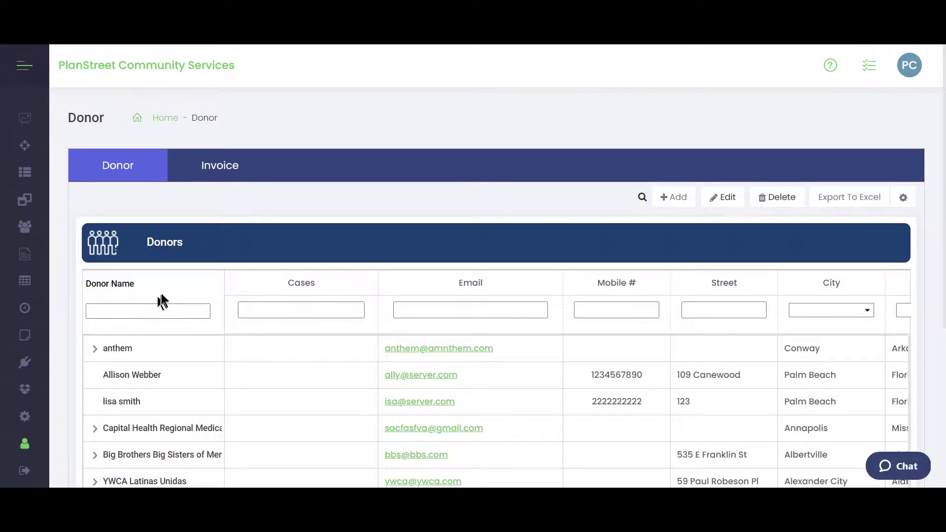
{"action": "scroll", "coordinate": [231, 320], "scroll_direction": "down", "scroll_amount": 2}
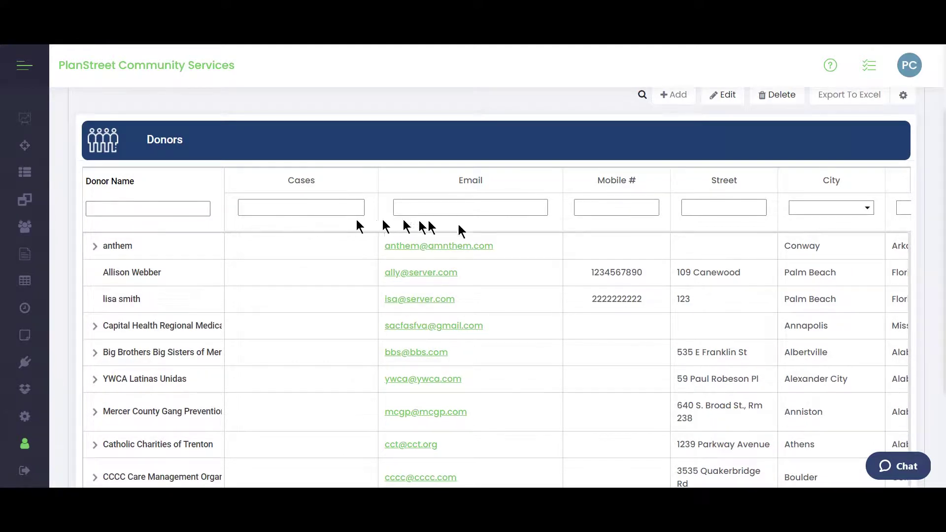
{"action": "scroll", "coordinate": [587, 323], "scroll_direction": "up", "scroll_amount": 2}
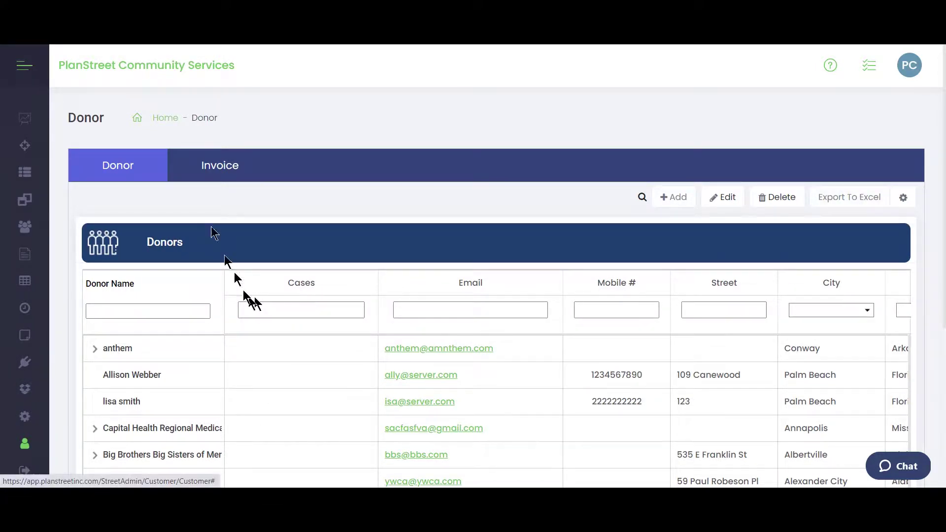
{"action": "left_click", "coordinate": [218, 169]}
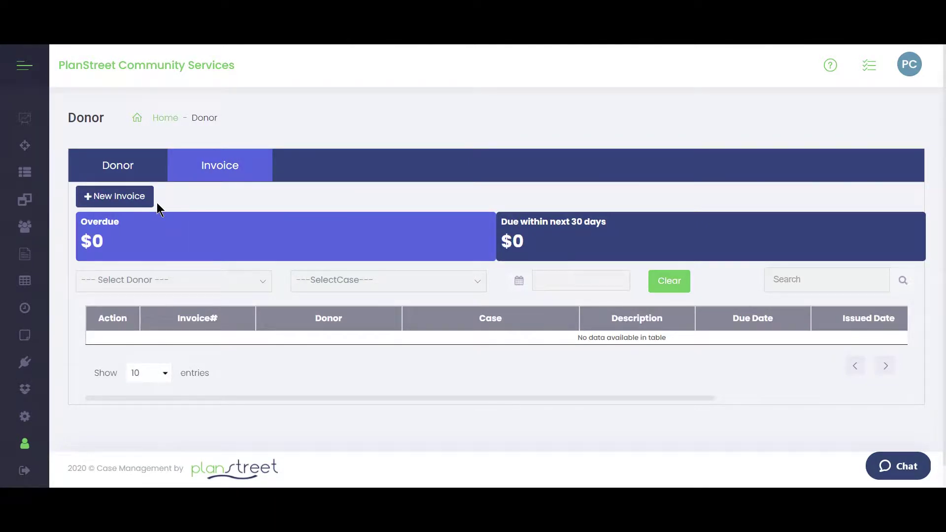
{"action": "left_click", "coordinate": [119, 200]}
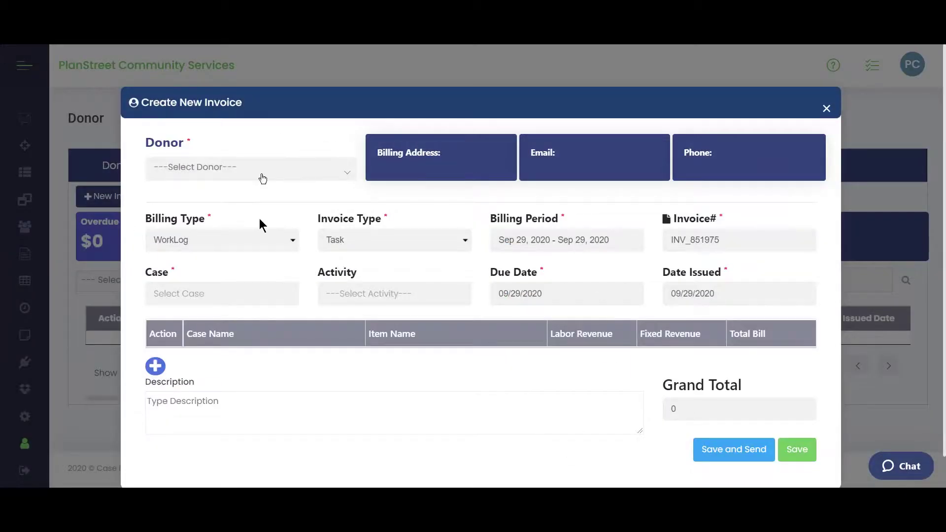
{"action": "left_click", "coordinate": [399, 422]}
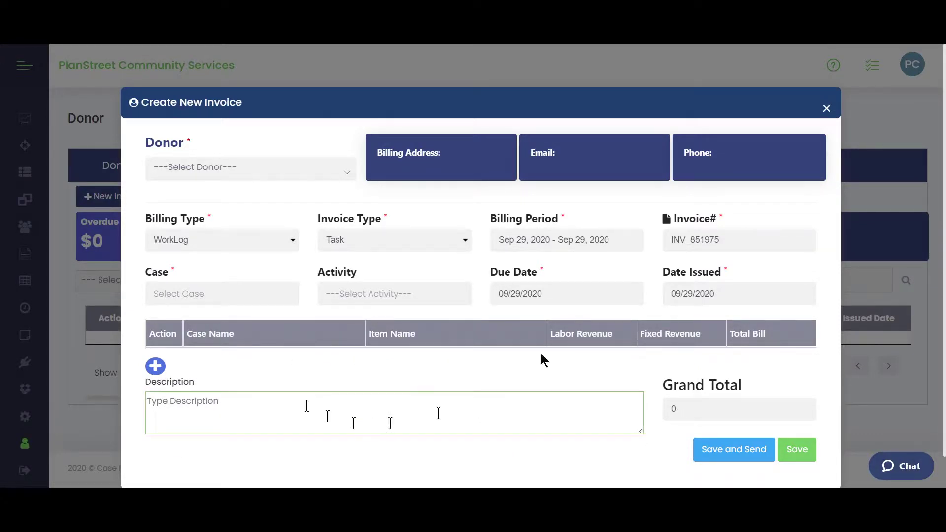
{"action": "left_click", "coordinate": [827, 109]}
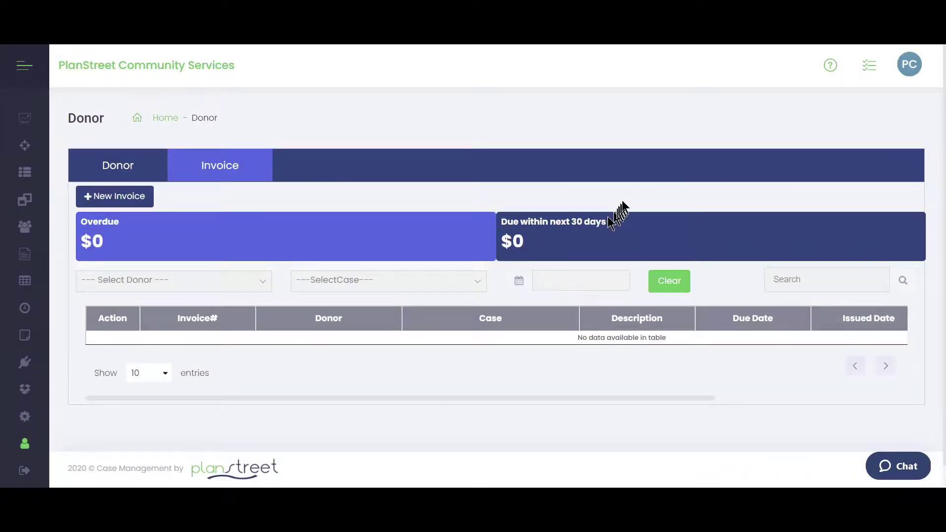
Pick a client's case from the Street Center case list to open its Term-1 case board
{"action": "left_click", "coordinate": [869, 68]}
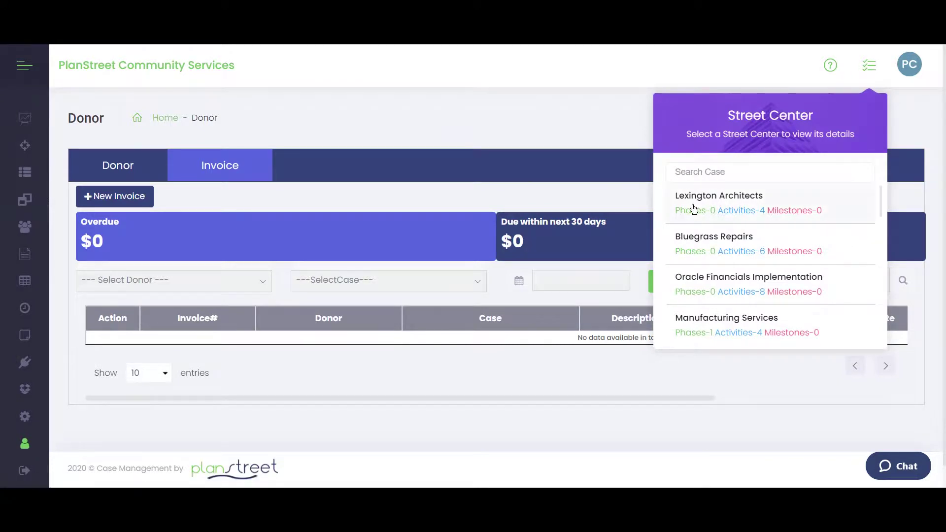
{"action": "scroll", "coordinate": [704, 218], "scroll_direction": "down", "scroll_amount": 5}
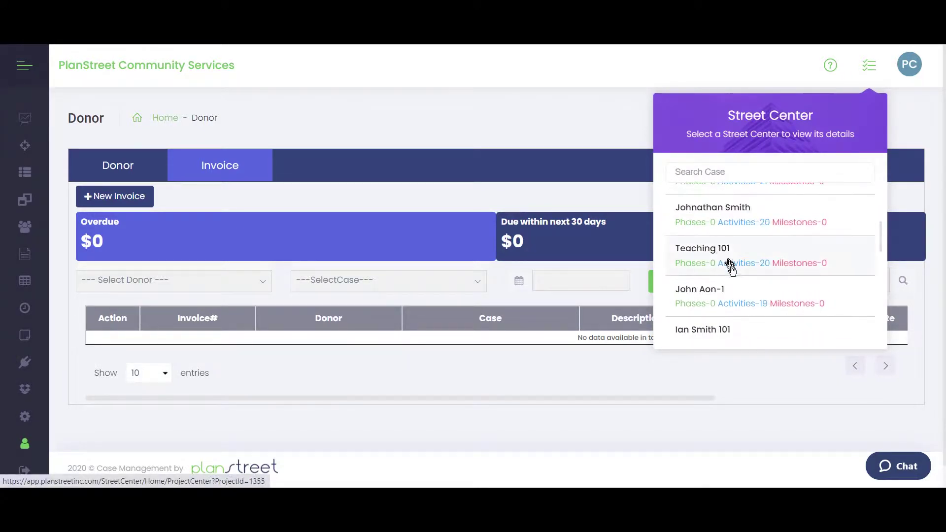
{"action": "scroll", "coordinate": [719, 256], "scroll_direction": "down", "scroll_amount": 3}
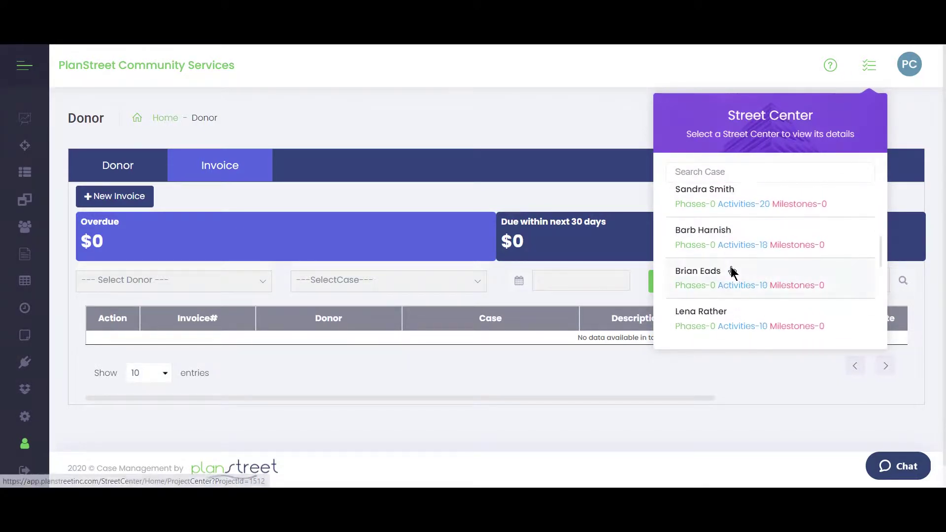
{"action": "left_click", "coordinate": [707, 280]}
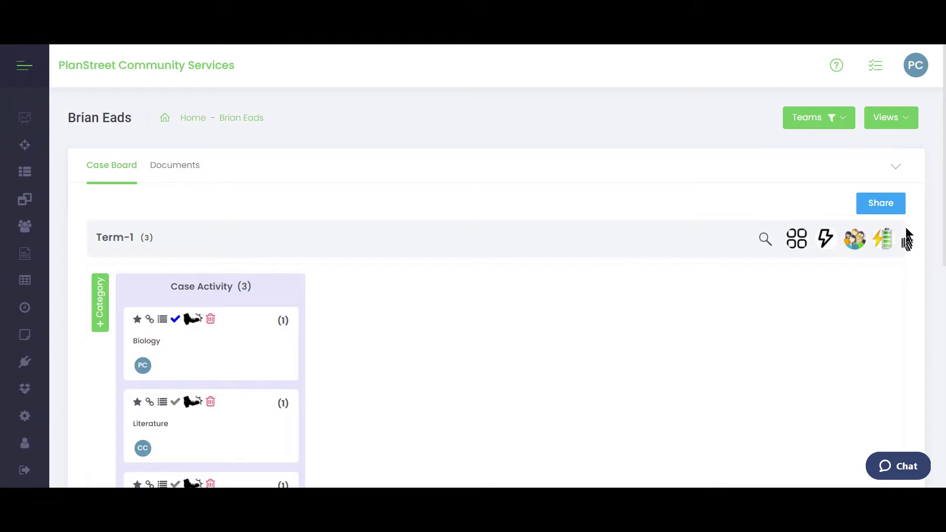
Copy the case board's public share link, then review the Biology, Literature and Spanish cards
{"action": "left_click", "coordinate": [890, 210]}
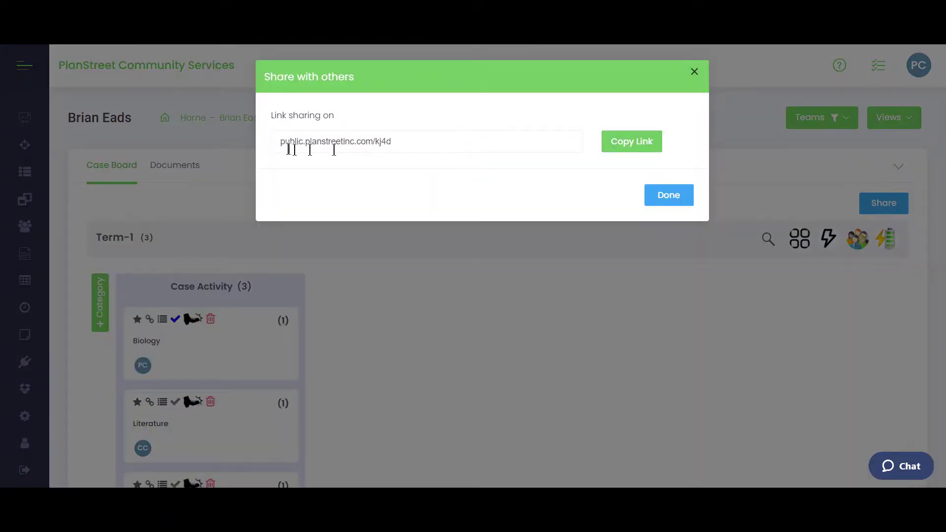
{"action": "left_click", "coordinate": [638, 143]}
{"action": "left_click", "coordinate": [670, 199]}
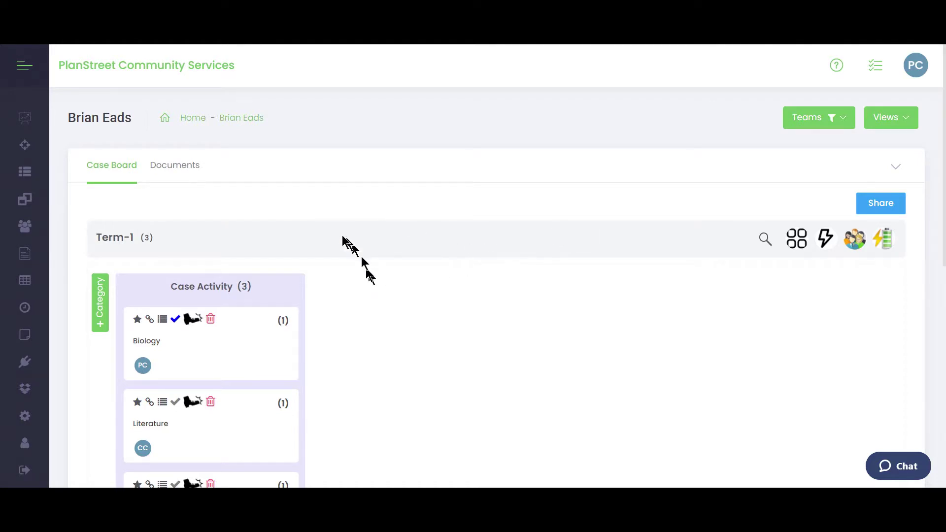
{"action": "scroll", "coordinate": [333, 351], "scroll_direction": "down", "scroll_amount": 1}
{"action": "scroll", "coordinate": [333, 349], "scroll_direction": "down", "scroll_amount": 2}
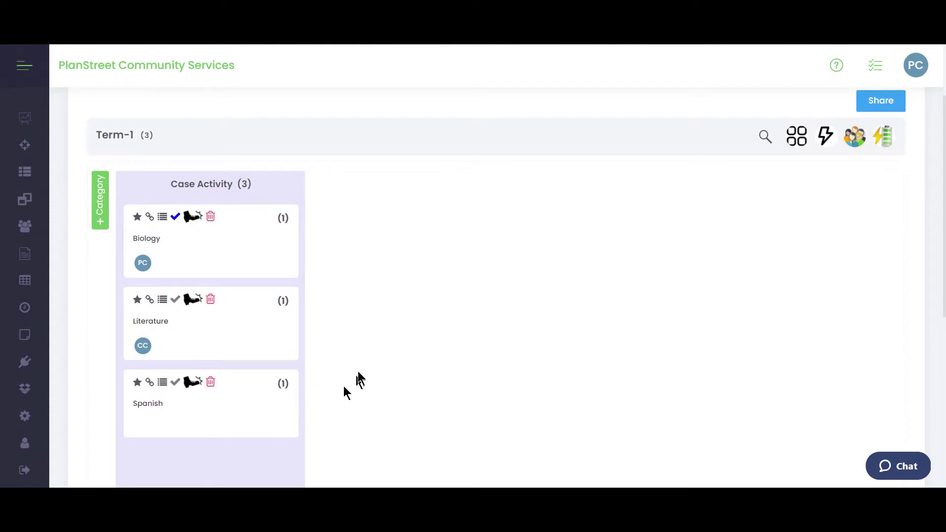
{"action": "scroll", "coordinate": [527, 361], "scroll_direction": "up", "scroll_amount": 2}
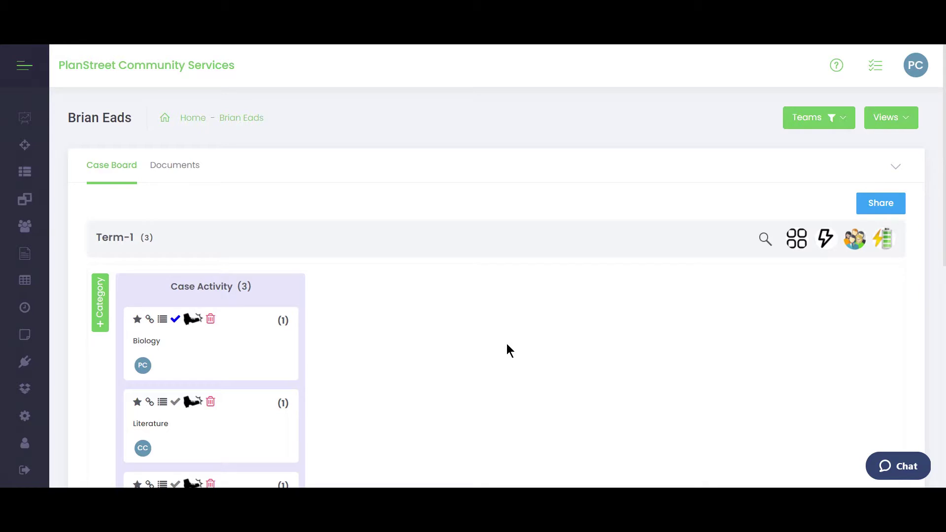
Open Case Portfolio and inspect a case's gantt bar on the weekly Case Roadmap
{"action": "left_click", "coordinate": [26, 119]}
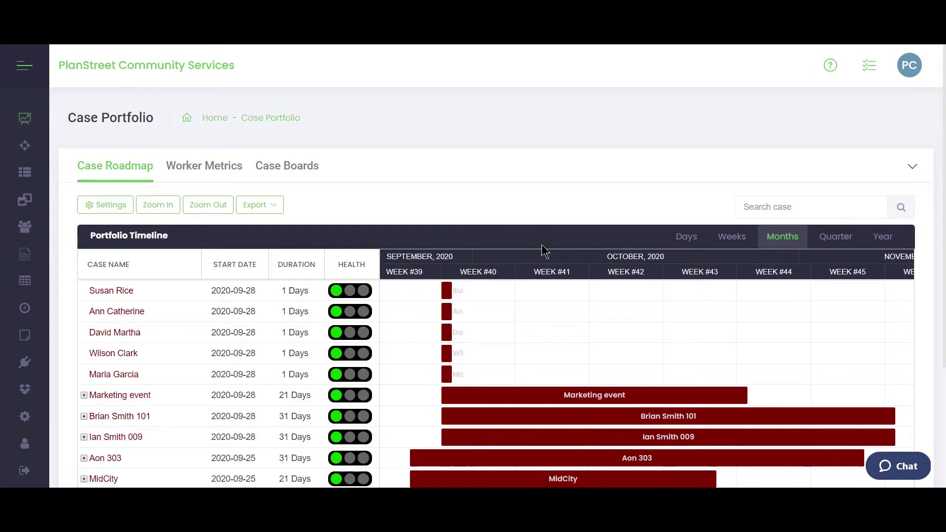
{"action": "scroll", "coordinate": [542, 243], "scroll_direction": "down", "scroll_amount": 3}
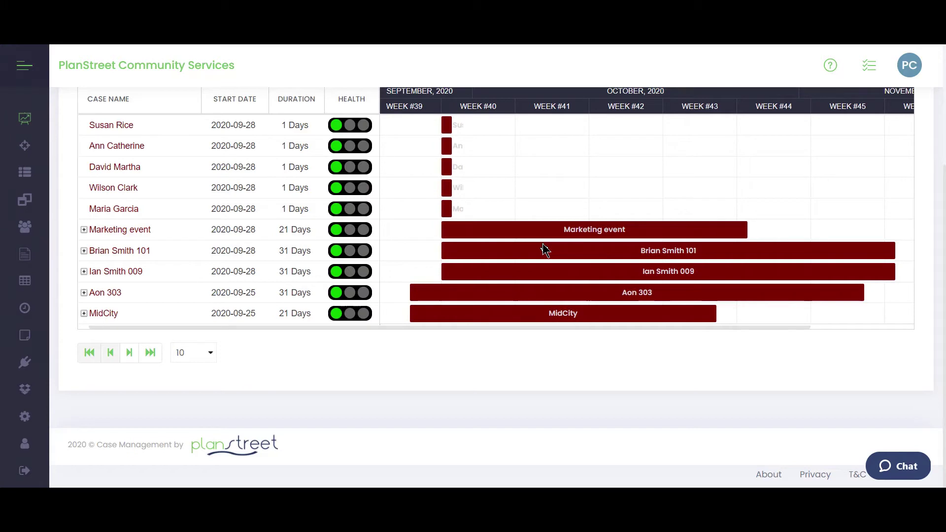
{"action": "mouse_move", "coordinate": [532, 246]}
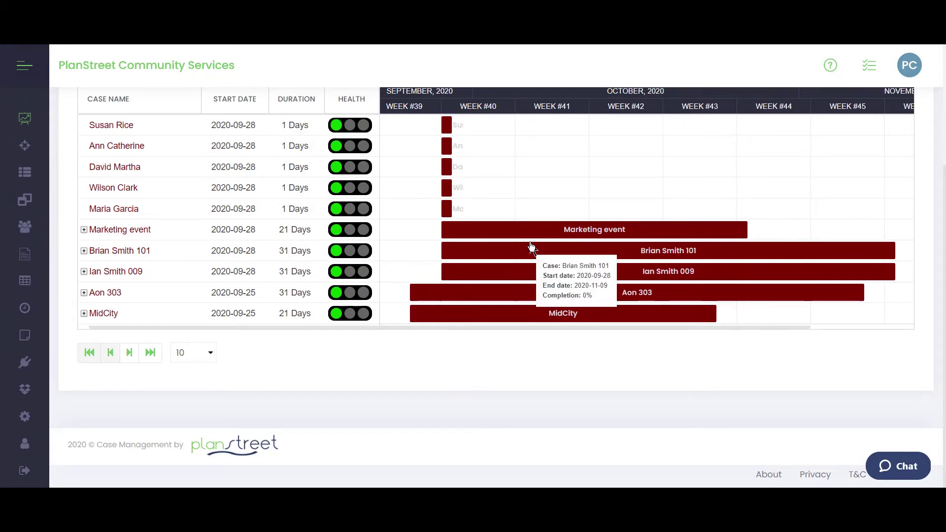